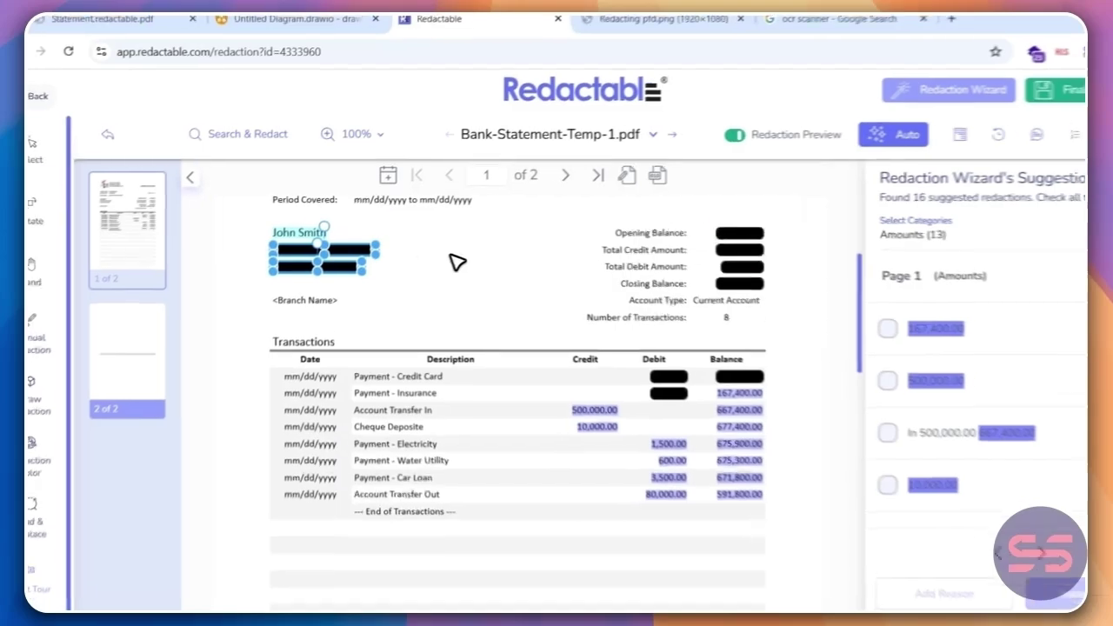
- Add manual redaction boxes over the 500,000.00 and 10,000.00 amounts in the Credit column
click(595, 410)
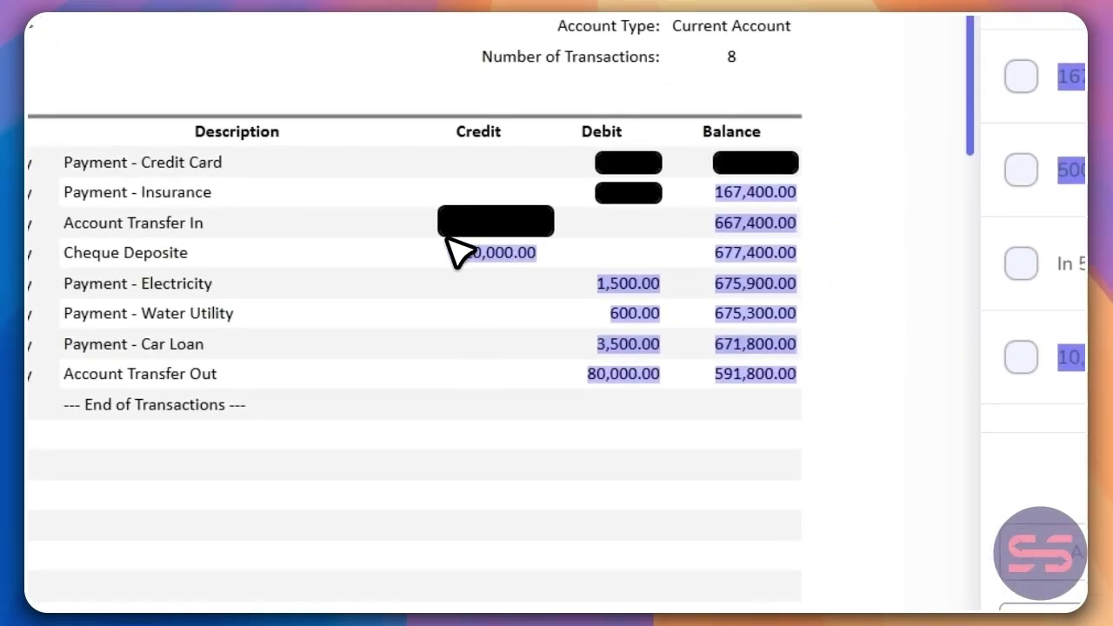
click(449, 239)
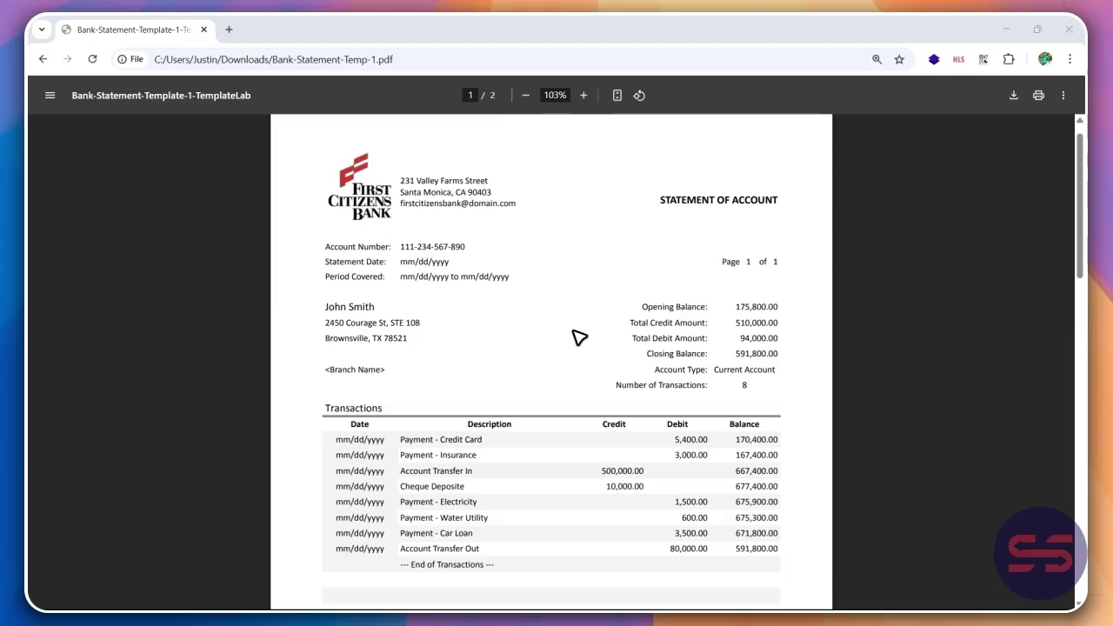
scroll(570, 343, up, 2)
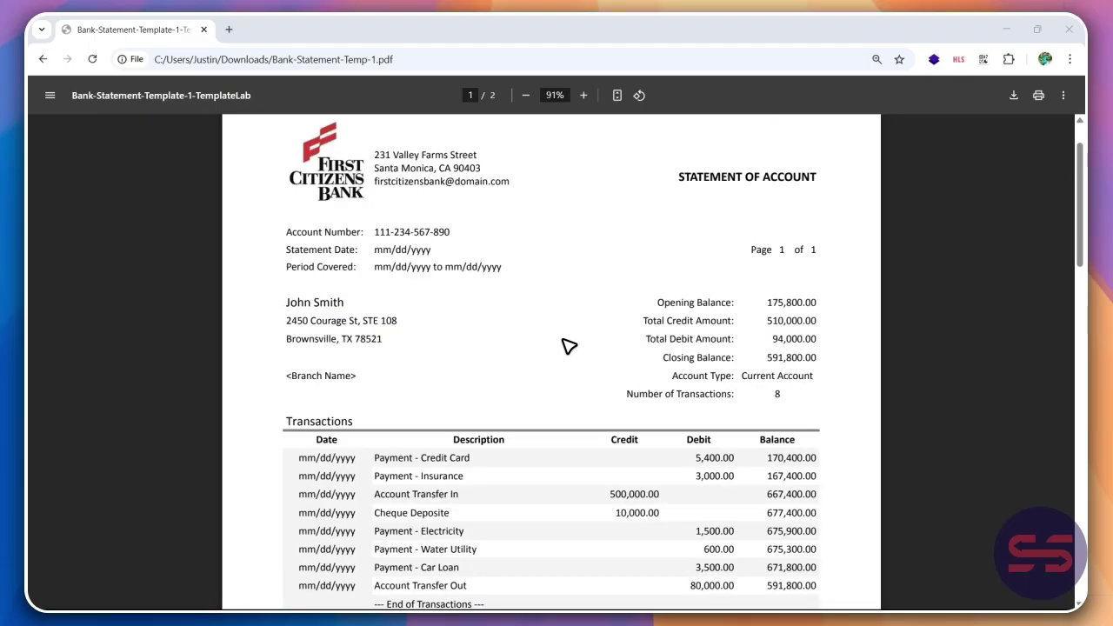
scroll(570, 347, down, 2)
scroll(570, 346, up, 4)
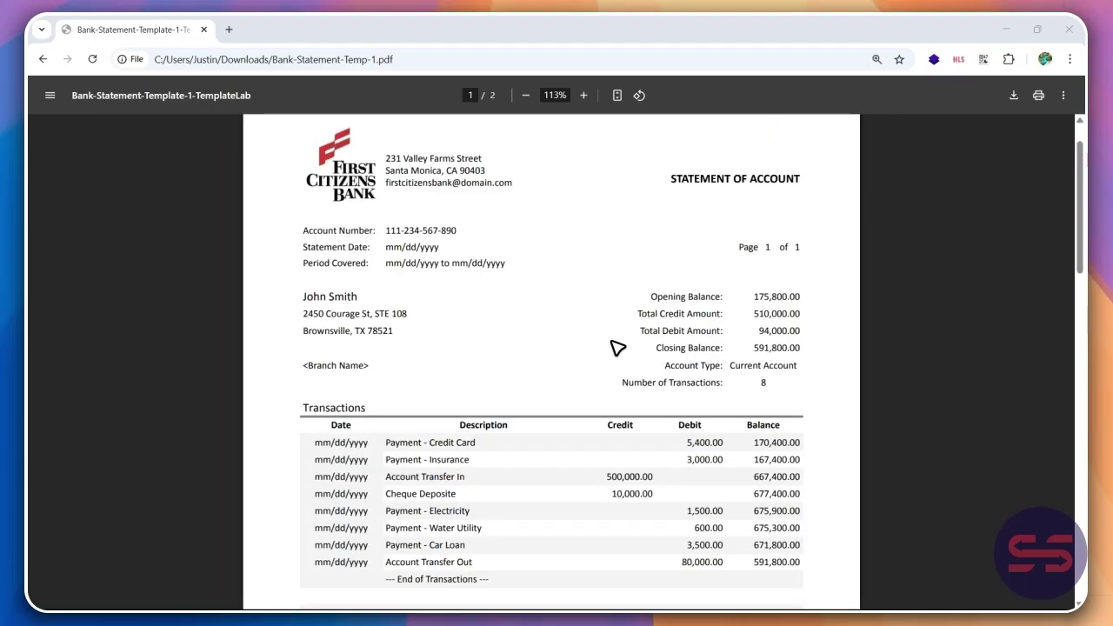
scroll(557, 328, down, 2)
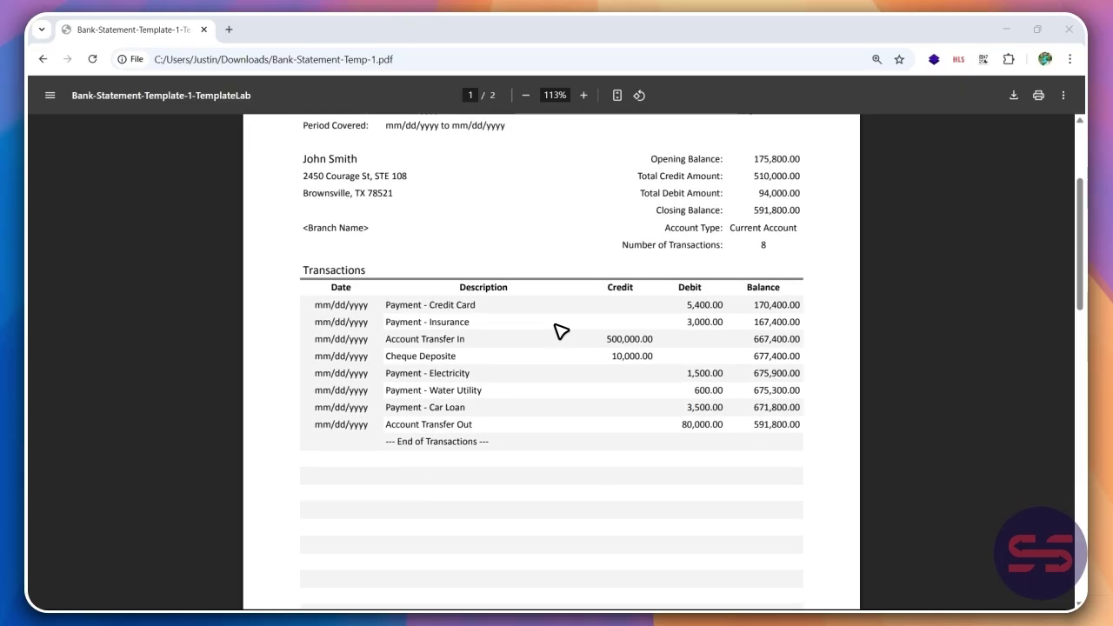
scroll(571, 340, down, 1)
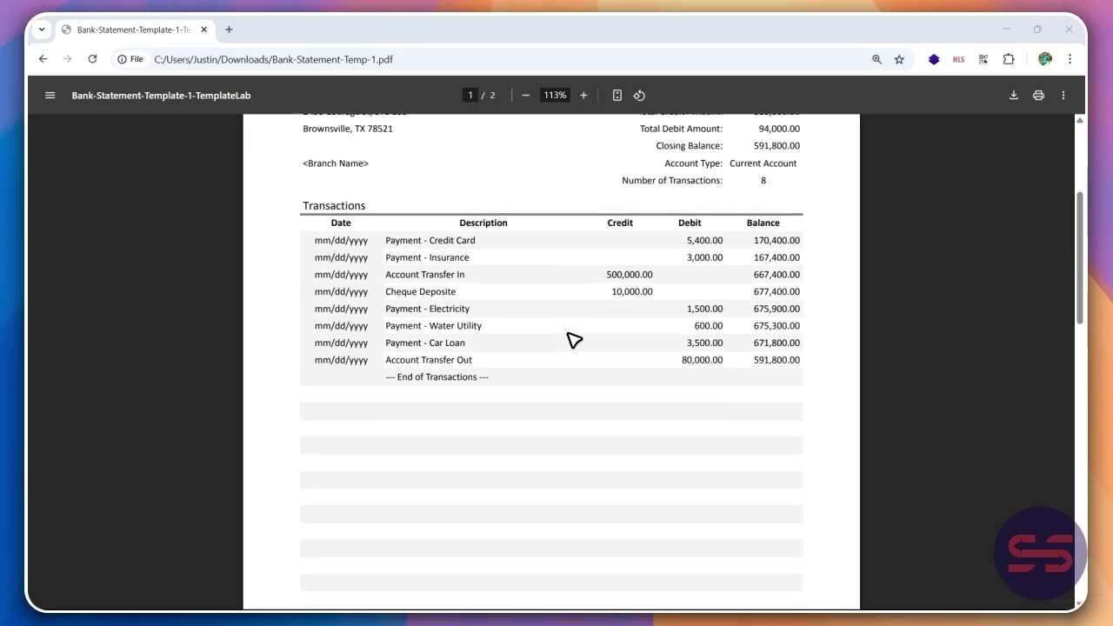
scroll(571, 339, up, 2)
scroll(680, 344, up, 1)
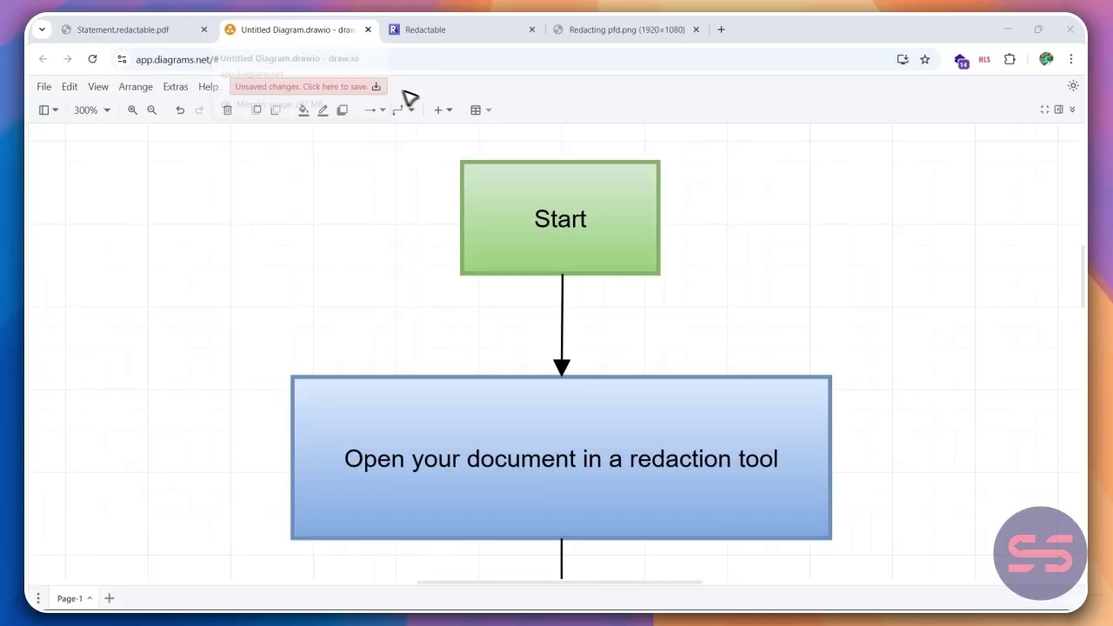
scroll(467, 316, down, 3)
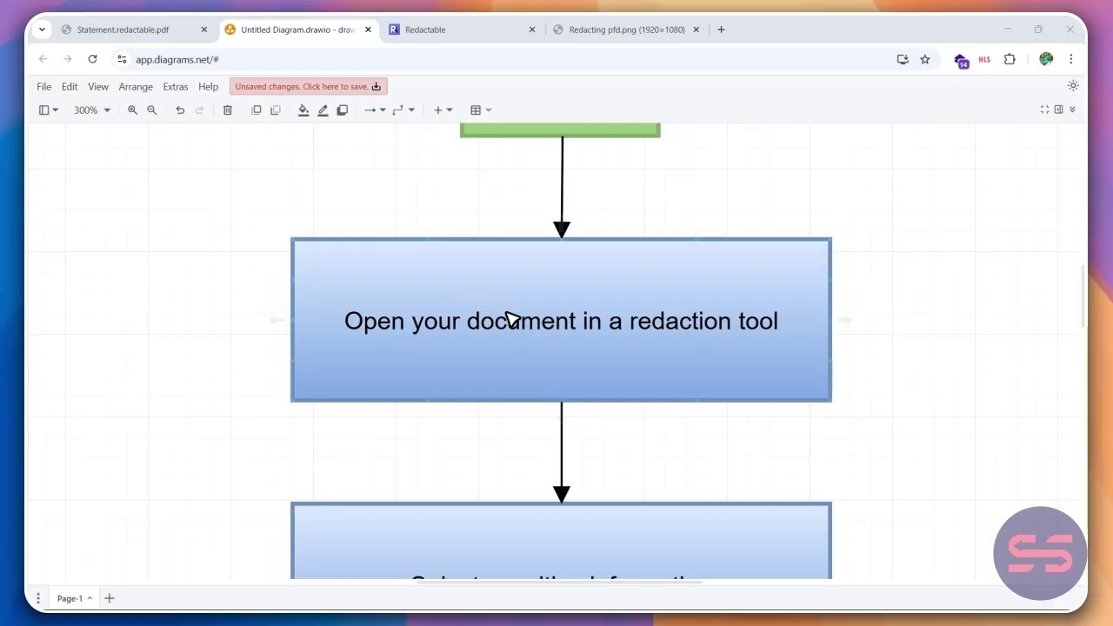
- Scroll the diagrams.net flowchart down to the Apply Redaction box
scroll(509, 319, down, 6)
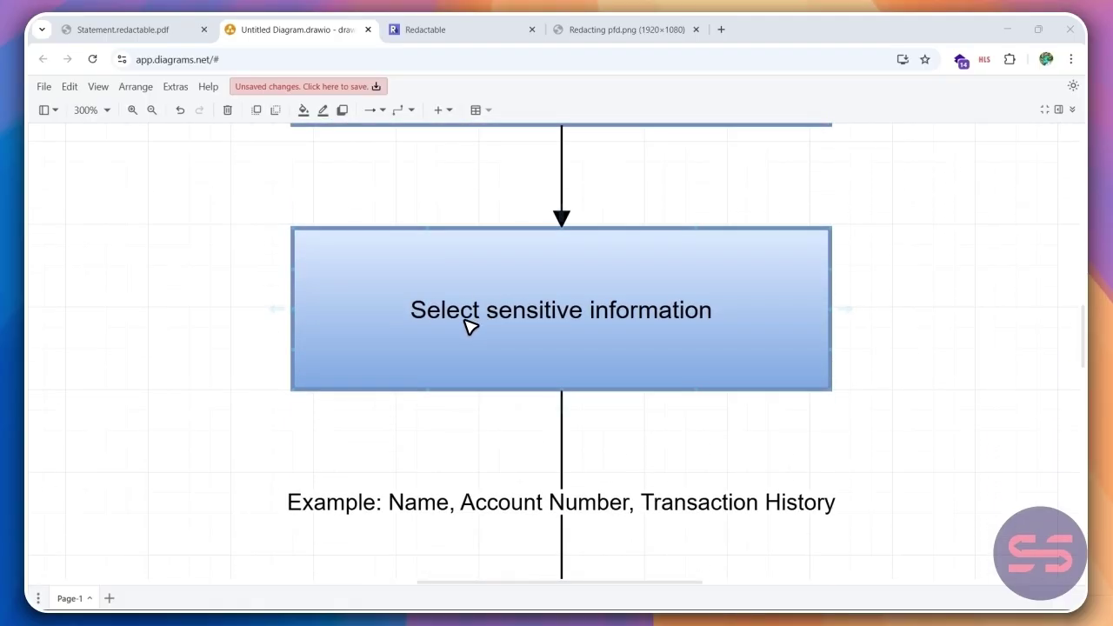
scroll(466, 326, down, 2)
scroll(435, 310, down, 2)
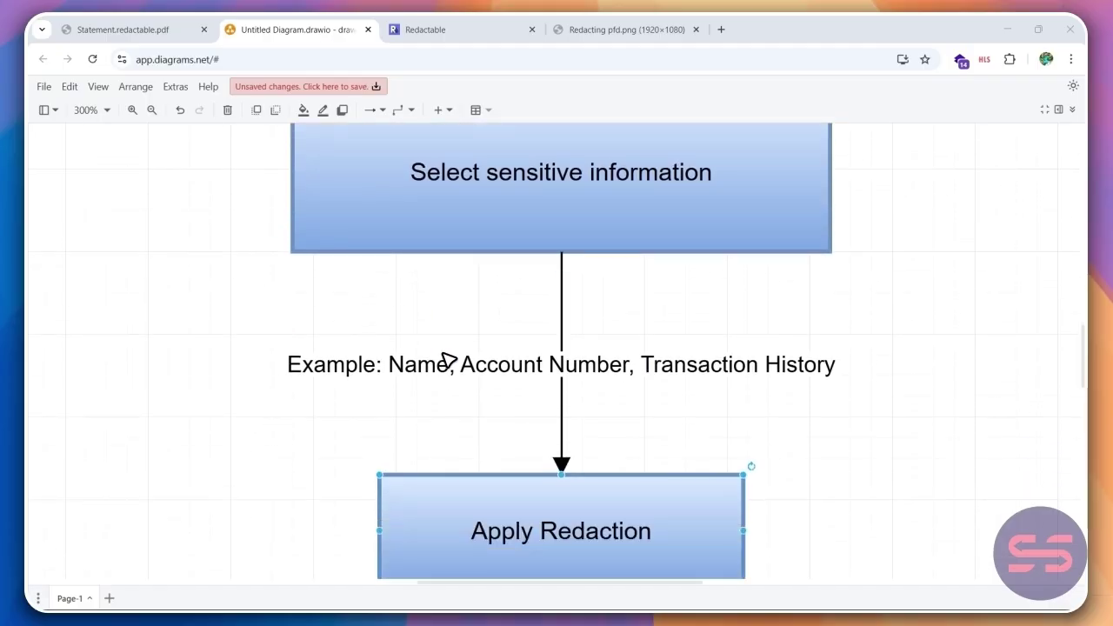
scroll(578, 341, down, 4)
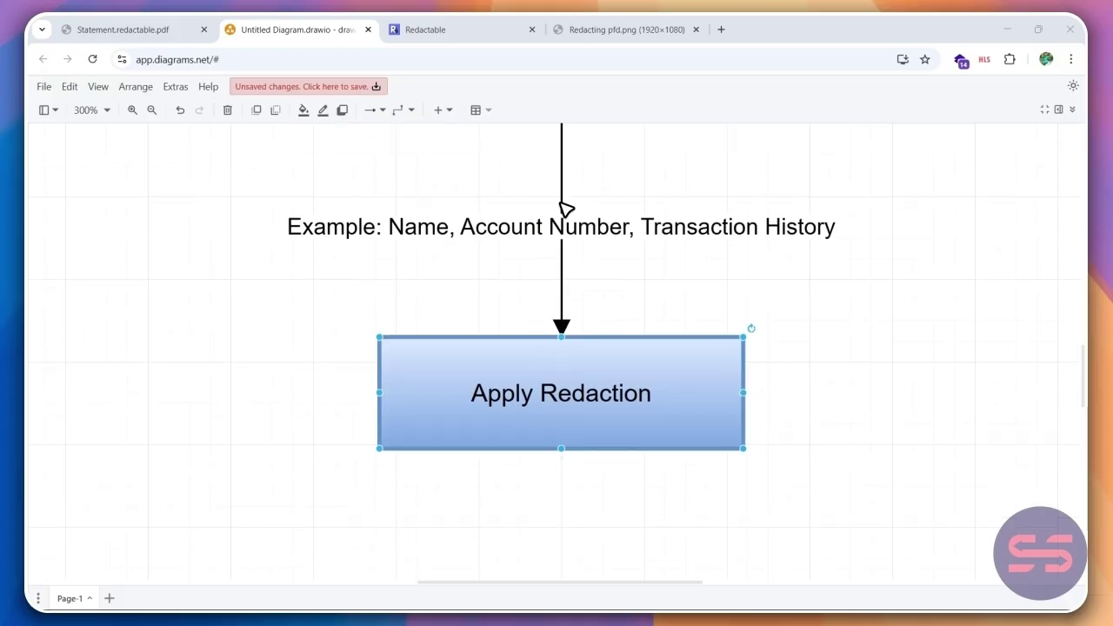
- Return to Statement.pdf and select the Total Credit Amount redaction box
click(462, 30)
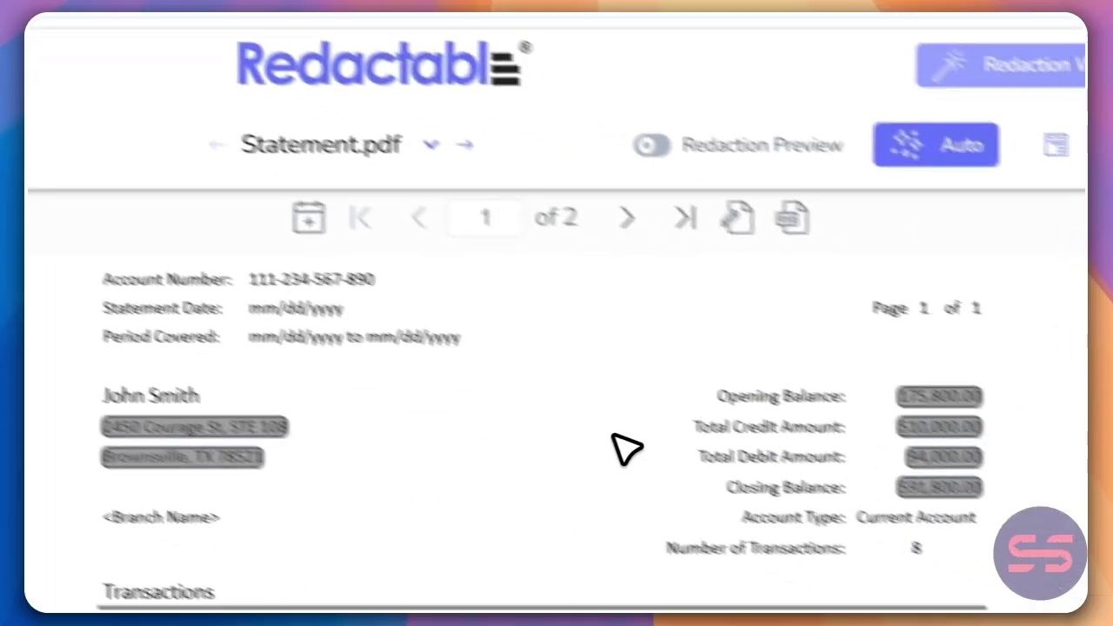
click(840, 387)
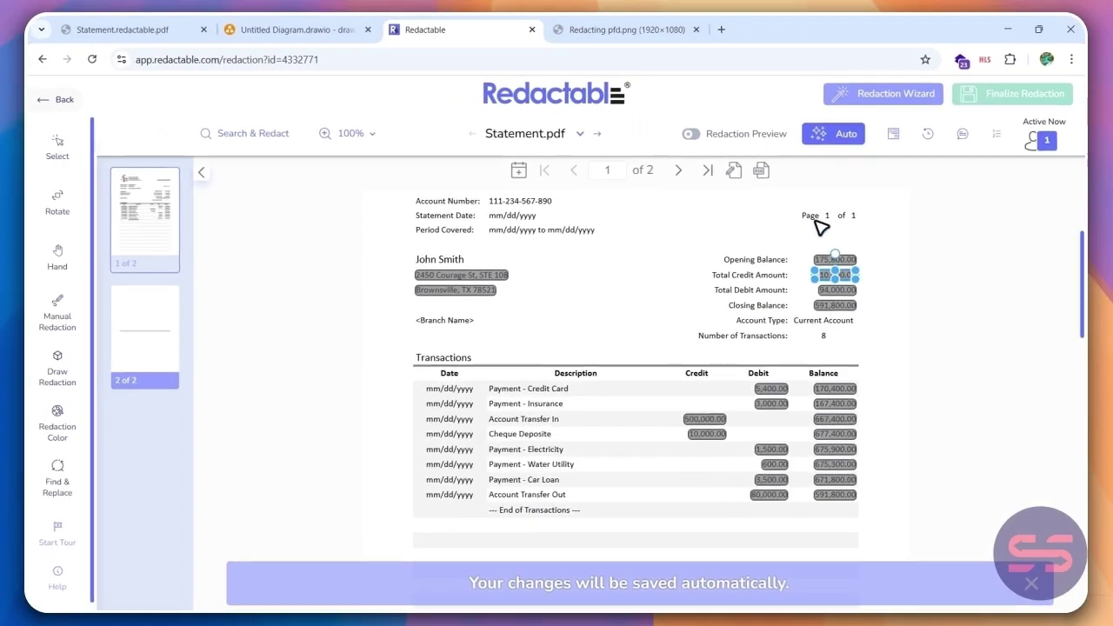
click(840, 273)
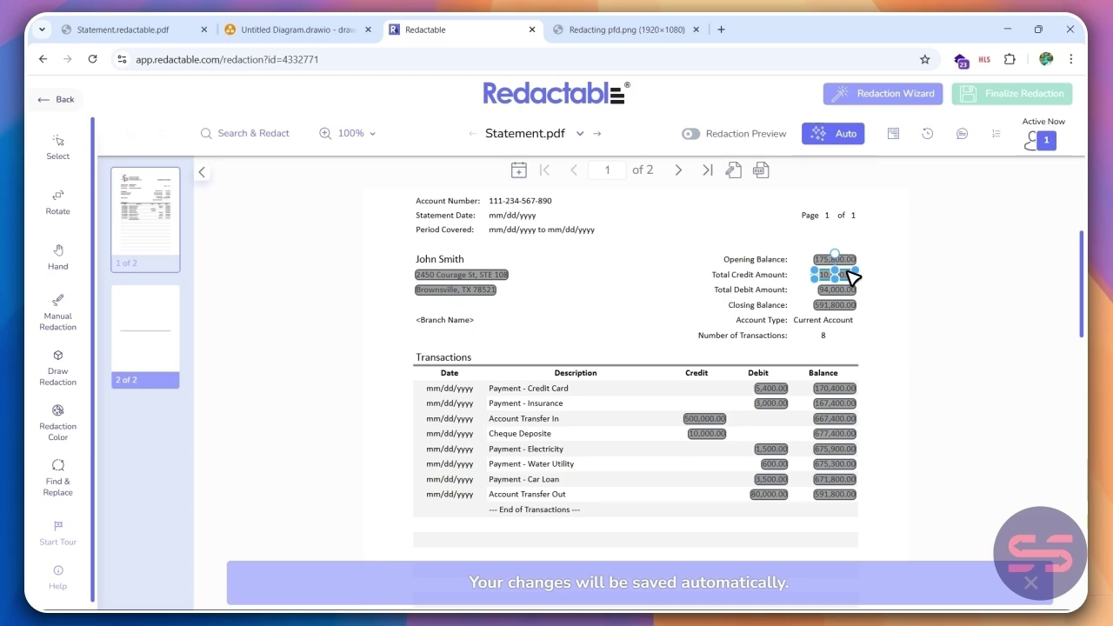
- Turn on Redaction Preview so the redactions show as solid black bars
click(690, 133)
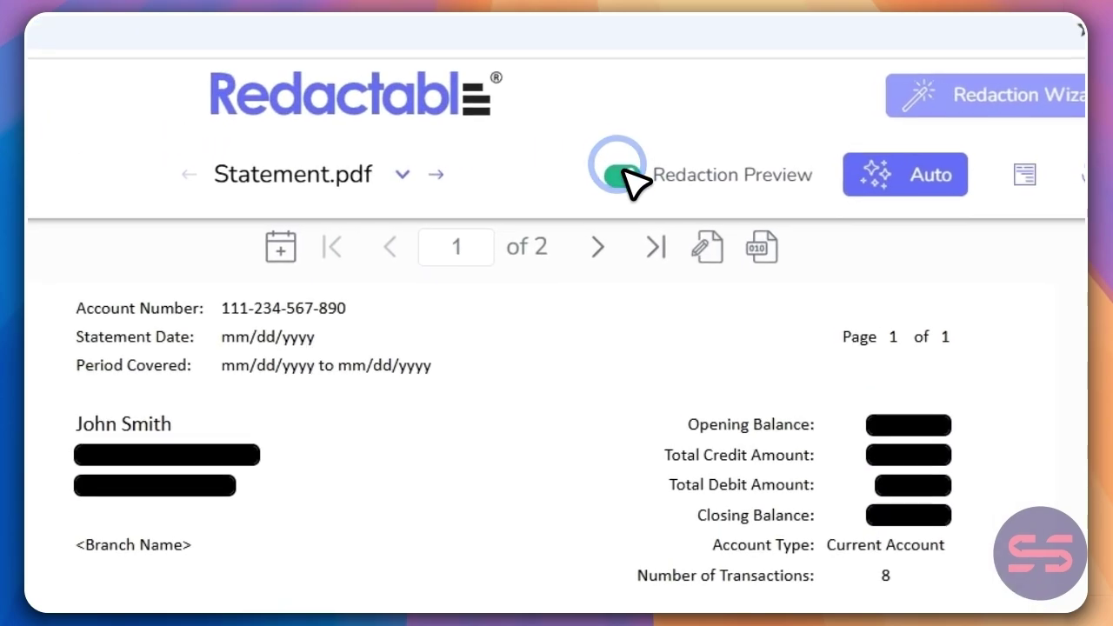
scroll(695, 279, down, 3)
click(700, 280)
scroll(591, 539, up, 5)
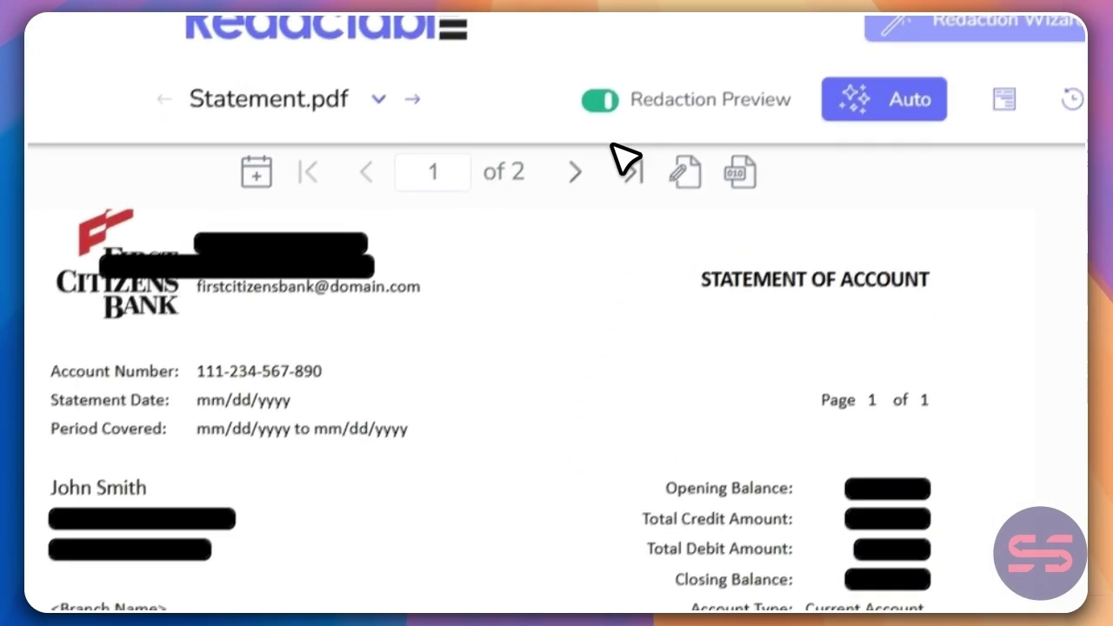
click(622, 175)
click(573, 158)
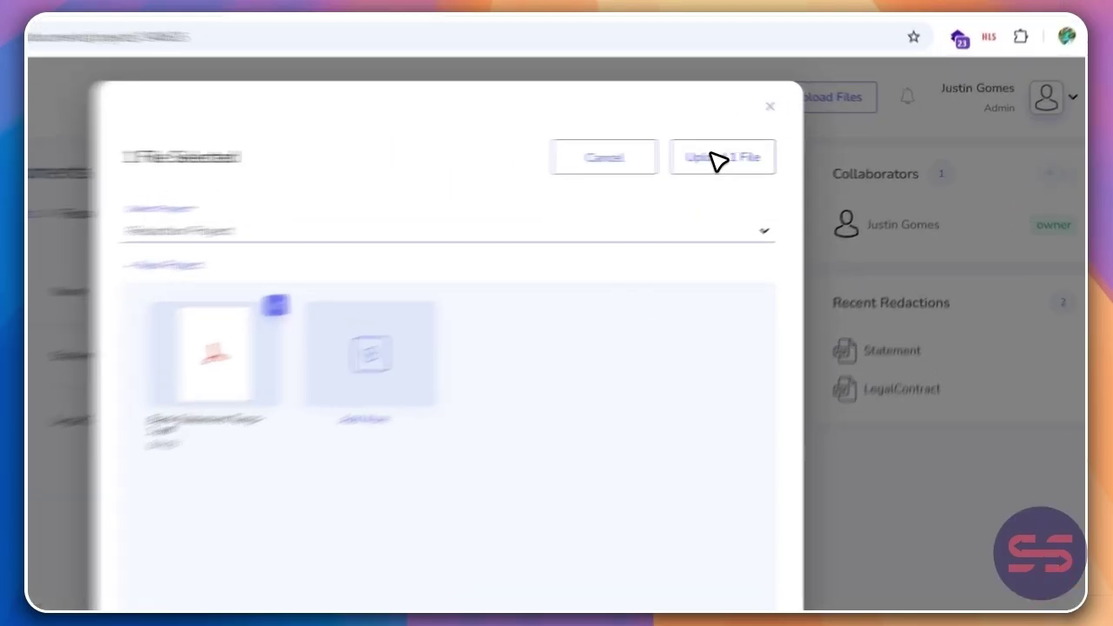
- Upload Bank-Statement-Temp-1.pdf to Redaction Project and dismiss the confirmation
click(766, 153)
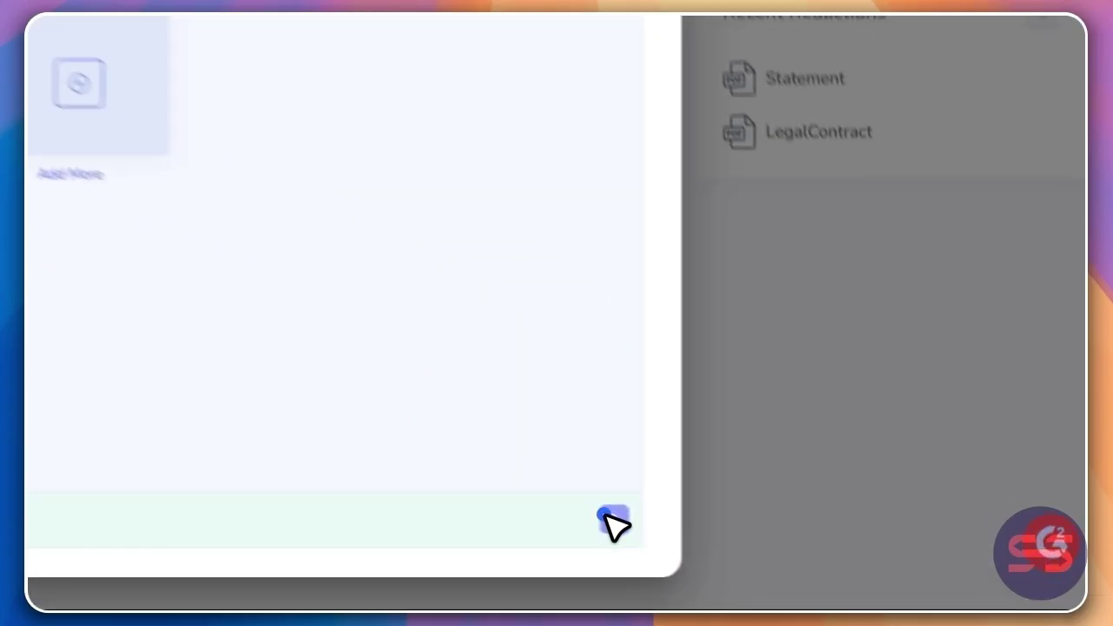
click(800, 558)
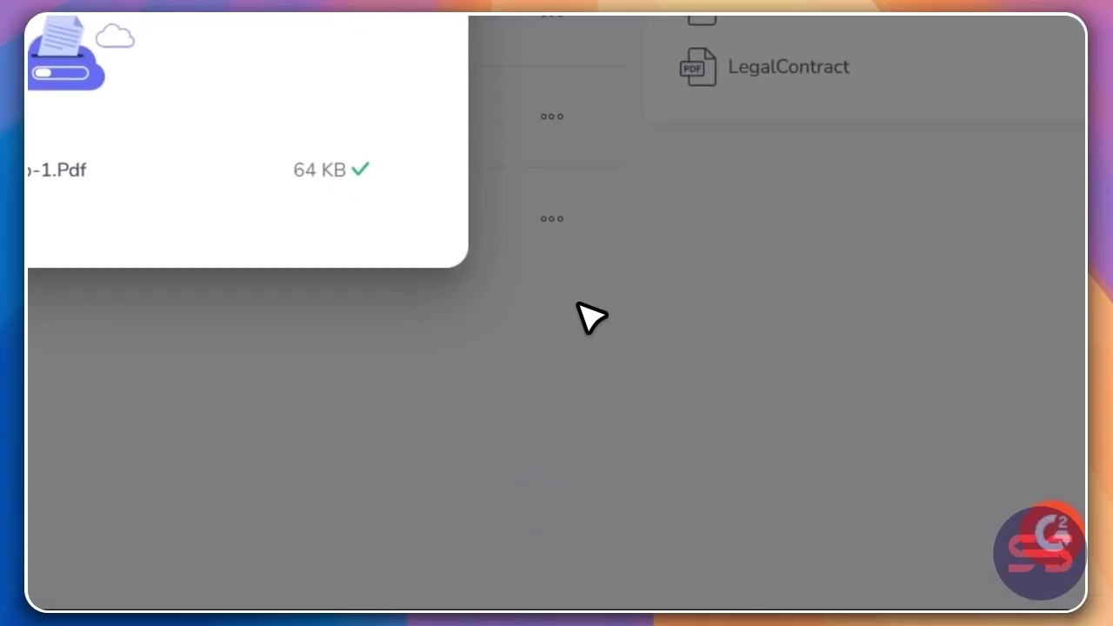
click(519, 93)
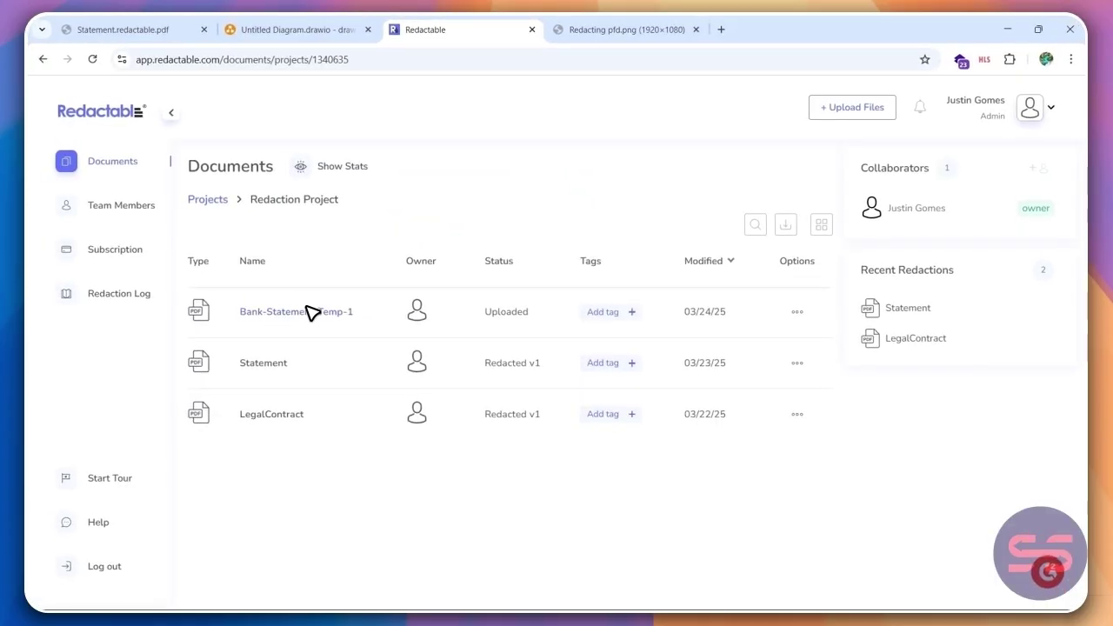
- Open Bank-Statement-Temp-1 in the editor and look through its two pages
click(320, 312)
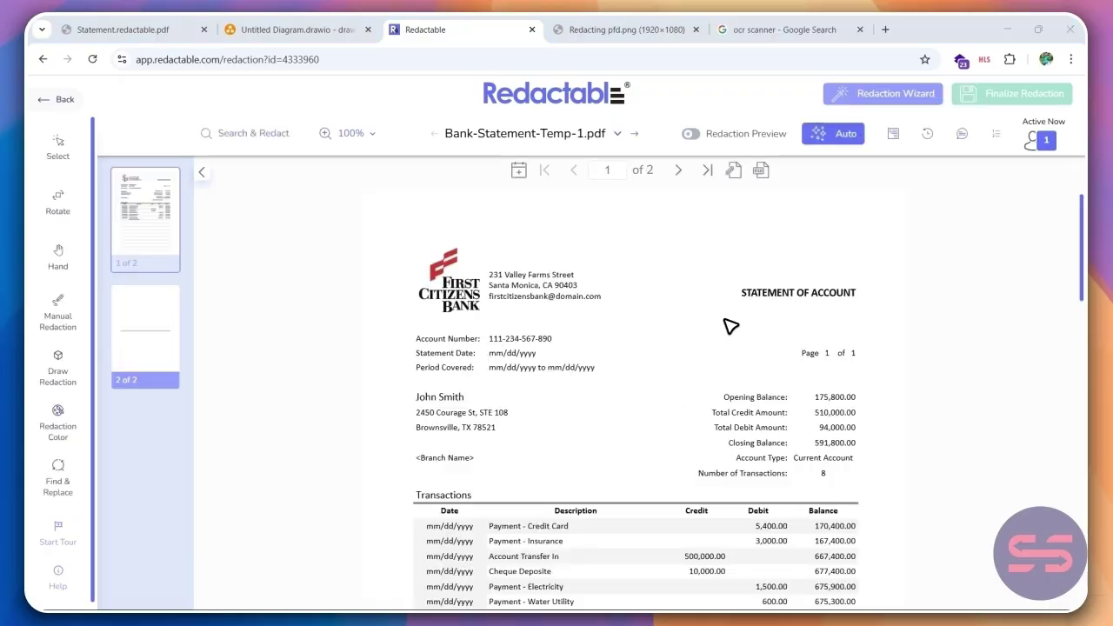
scroll(761, 306, down, 2)
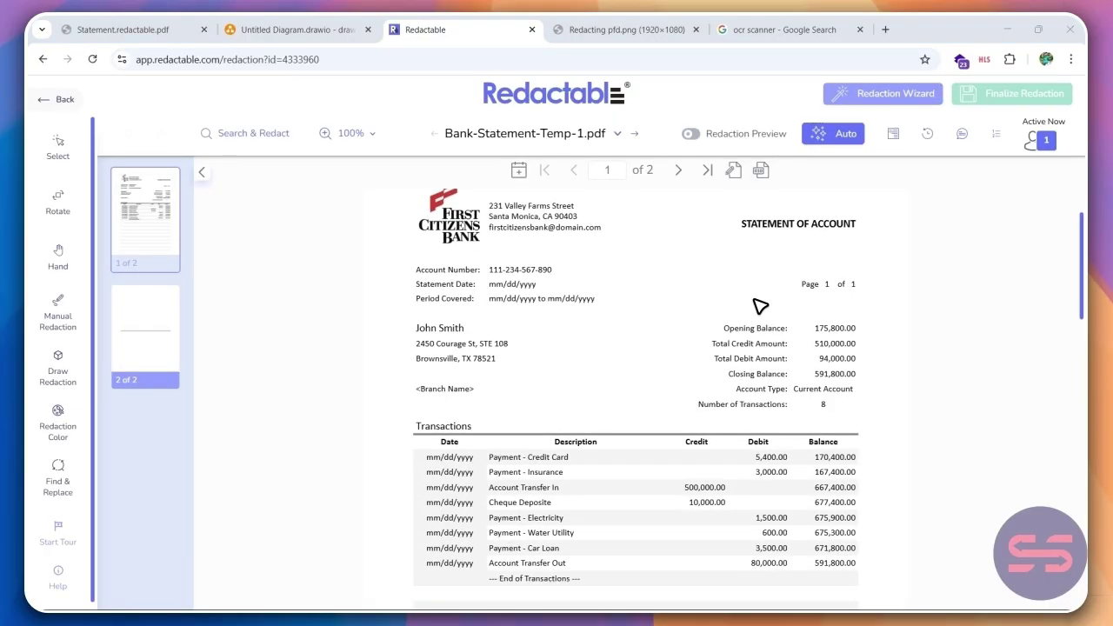
scroll(629, 318, down, 2)
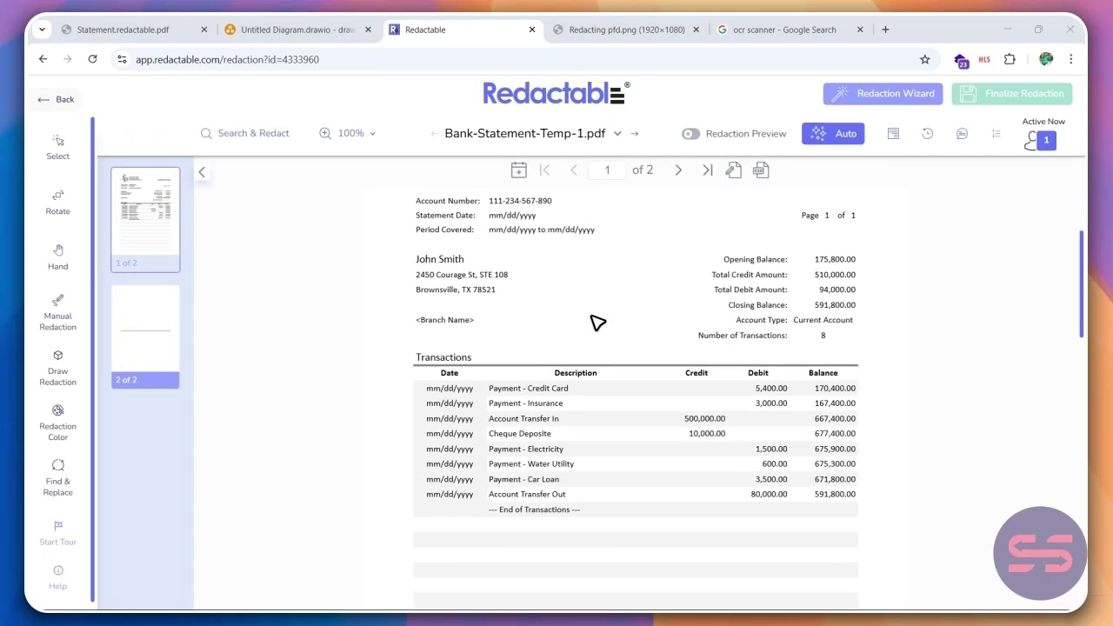
scroll(634, 323, up, 4)
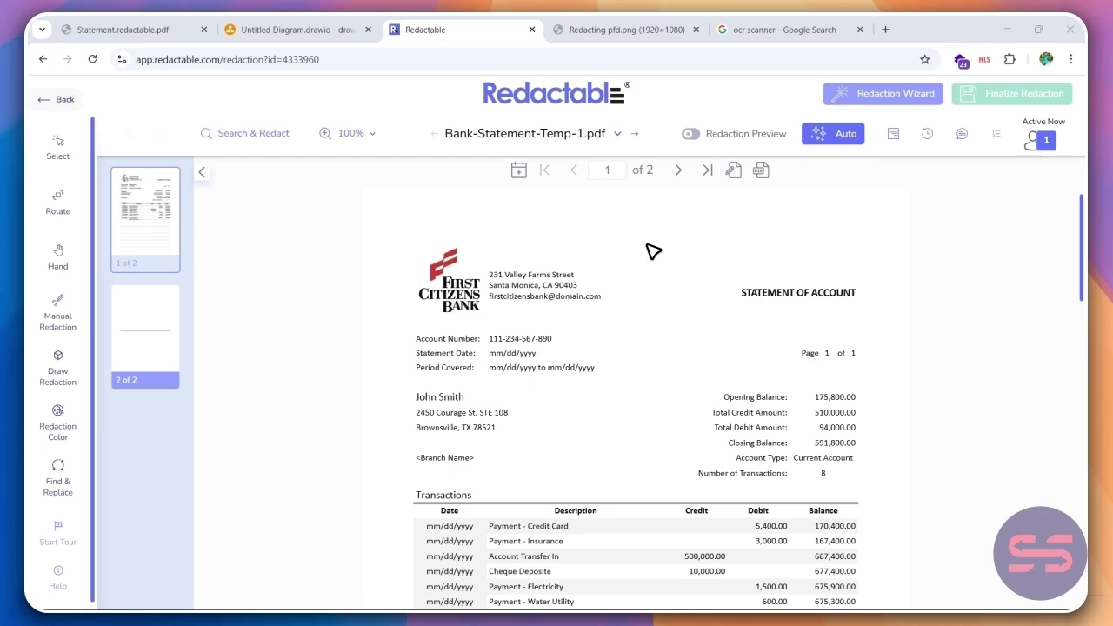
- Run the Redaction Wizard to detect sensitive information in the statement
click(836, 133)
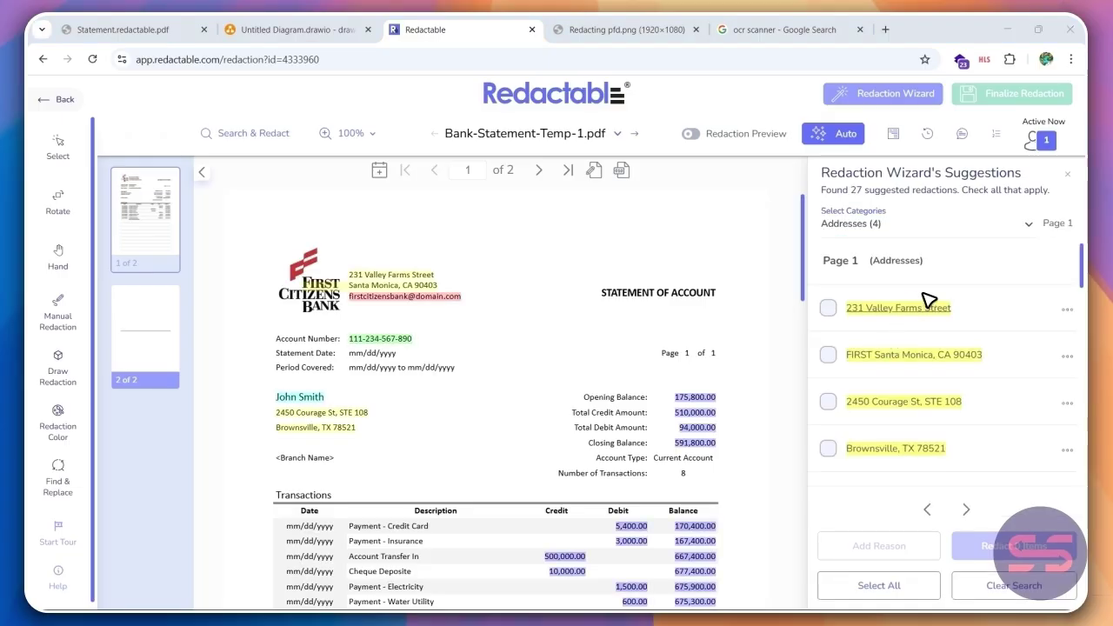
scroll(966, 326, down, 1)
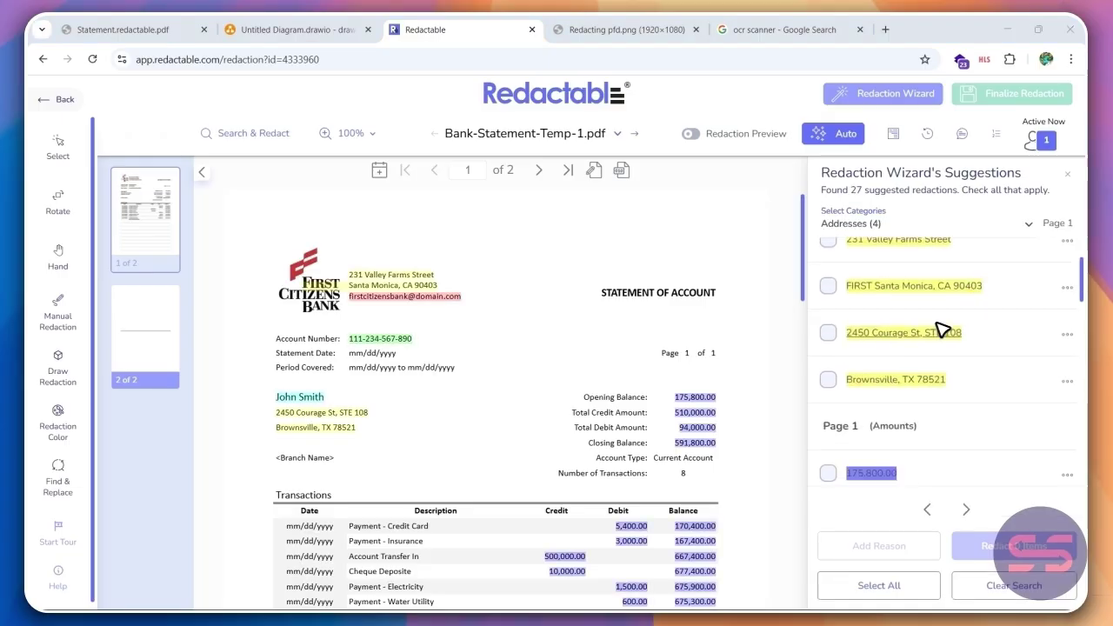
scroll(905, 329, down, 1)
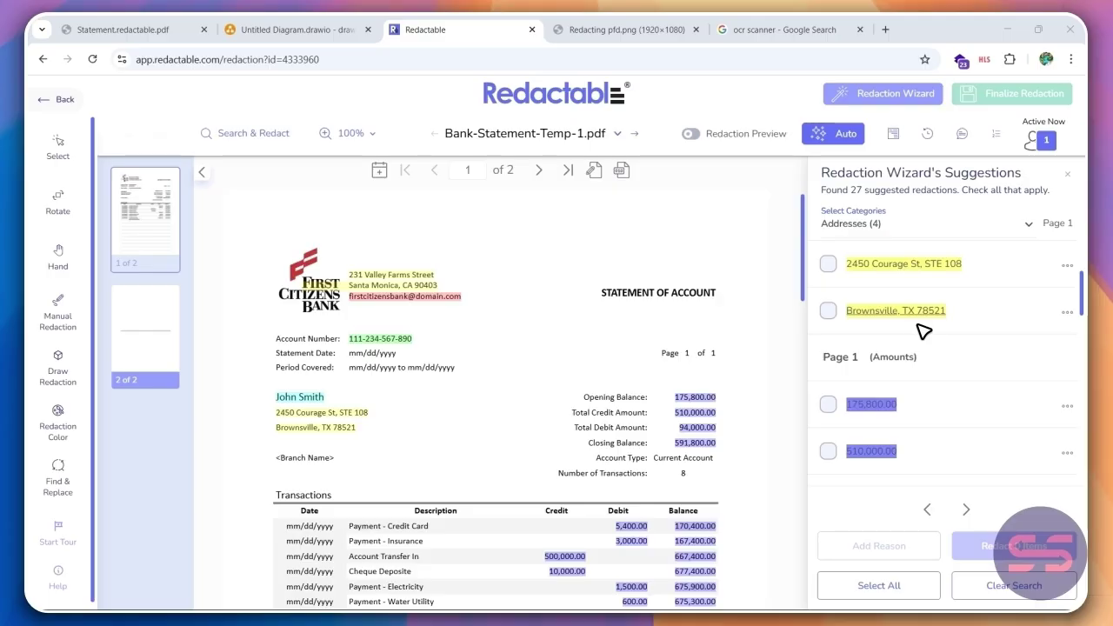
scroll(401, 296, down, 2)
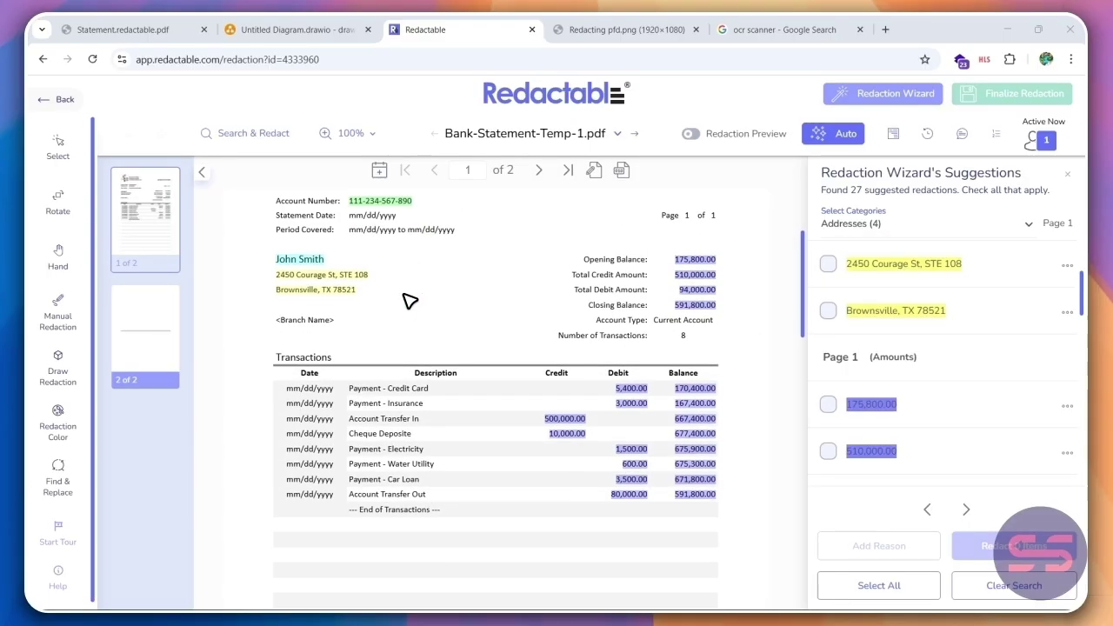
scroll(608, 331, up, 2)
scroll(883, 347, up, 2)
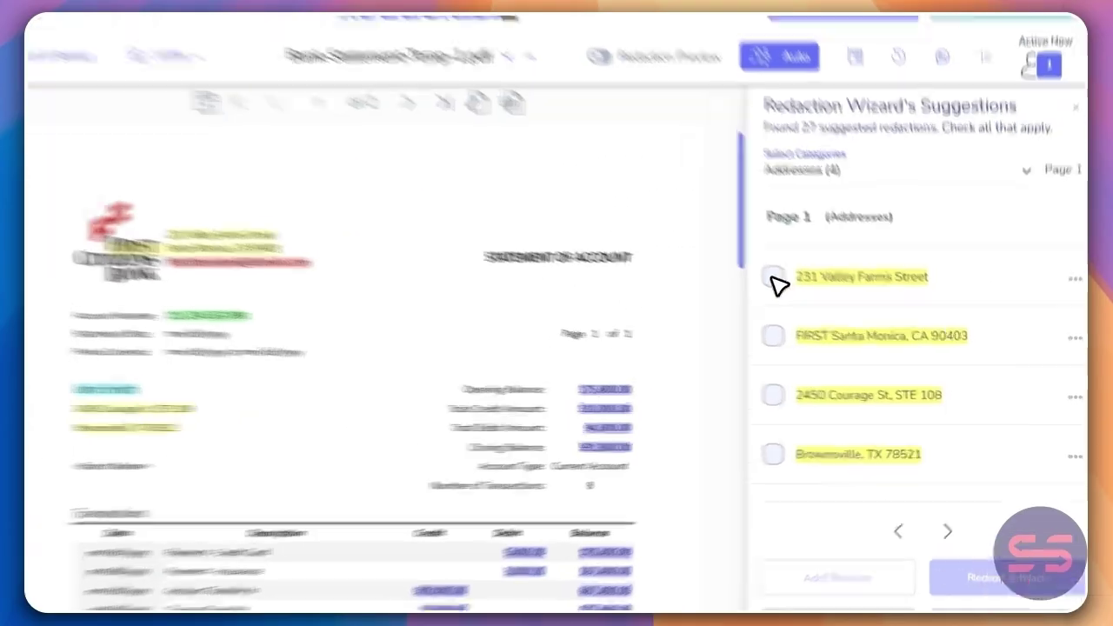
click(829, 308)
click(836, 356)
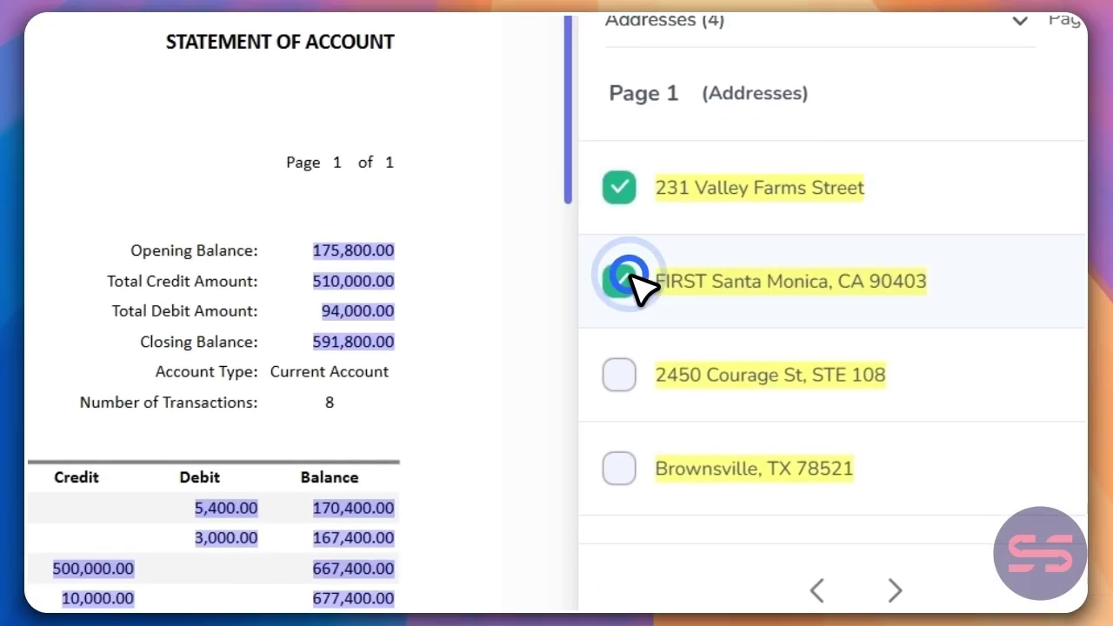
click(626, 376)
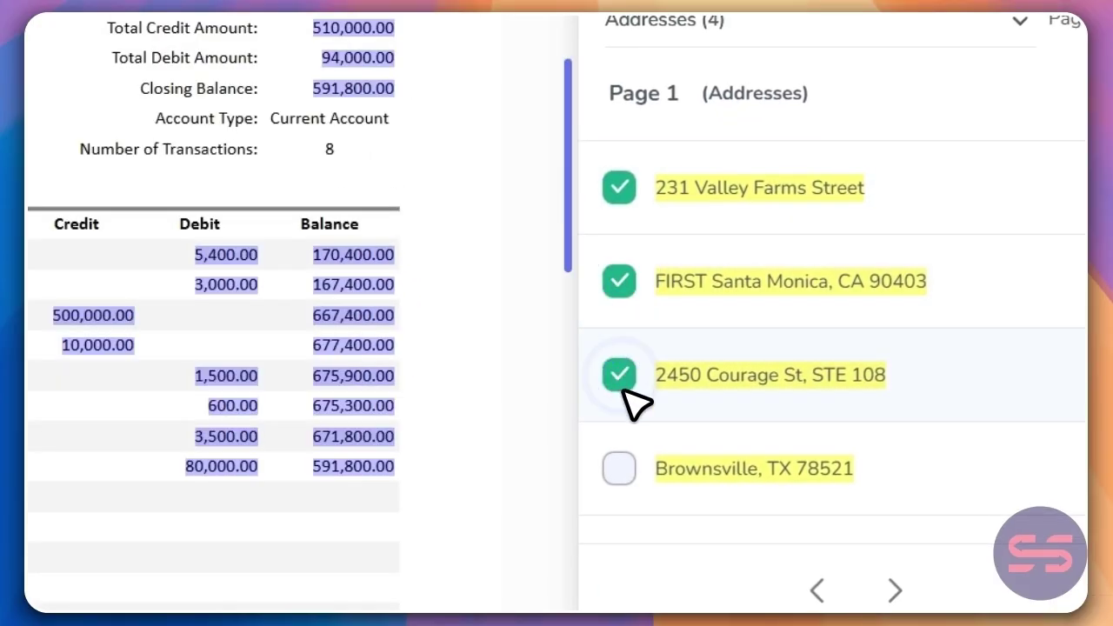
click(630, 470)
- Tick Opening Balance 175,800.00, the credit and debit totals, Closing Balance 591,800.00 and two debits
scroll(670, 422, down, 3)
click(622, 379)
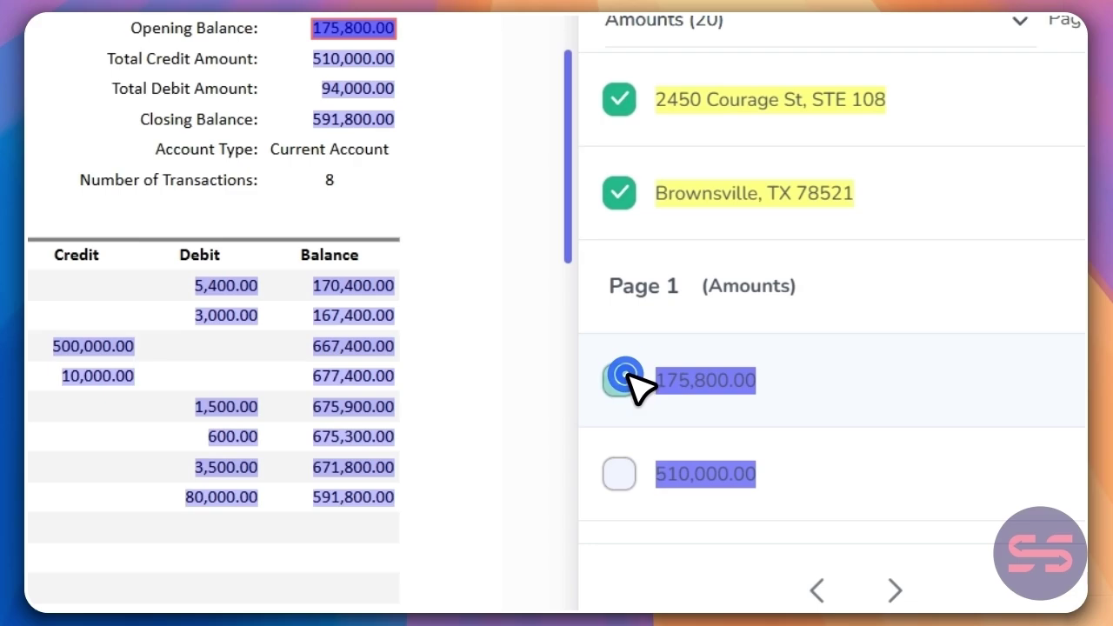
click(619, 474)
scroll(653, 556, down, 2)
click(623, 430)
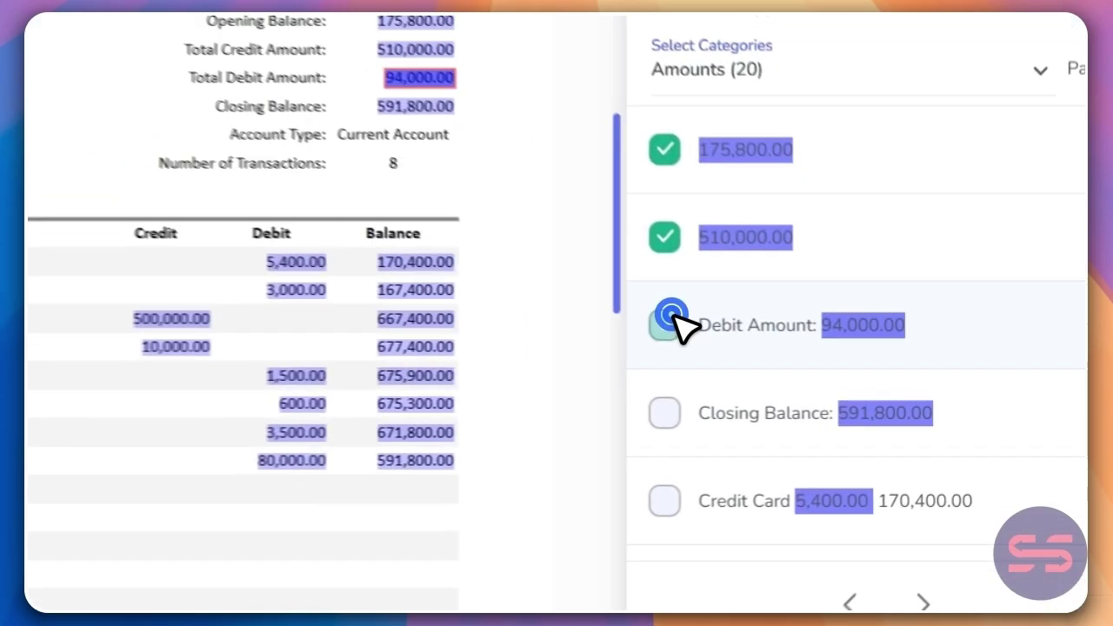
click(668, 409)
click(676, 365)
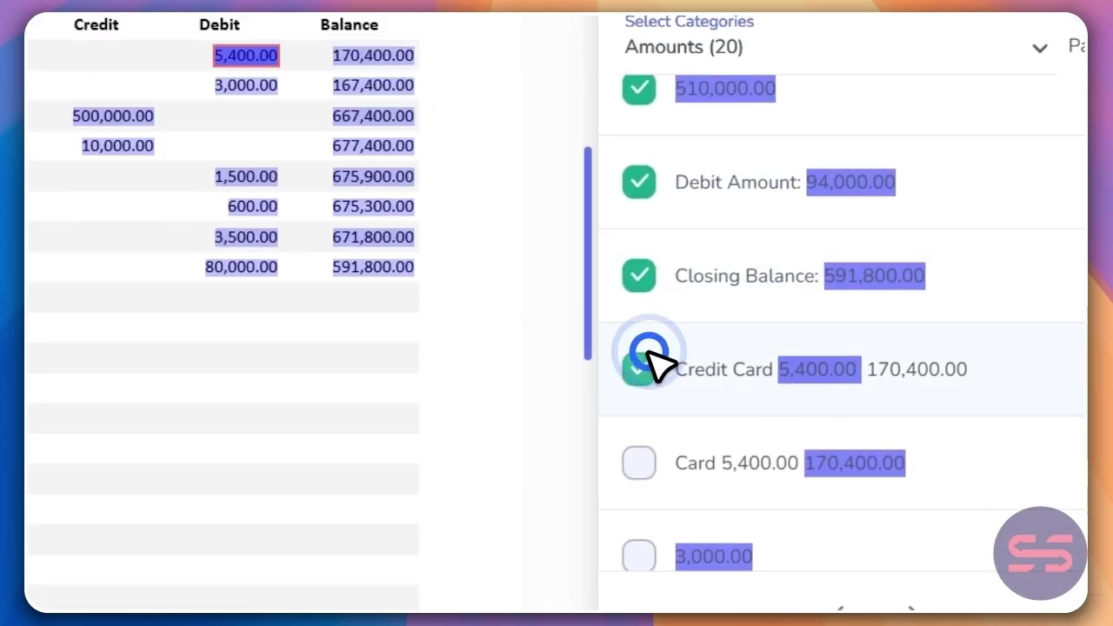
click(648, 454)
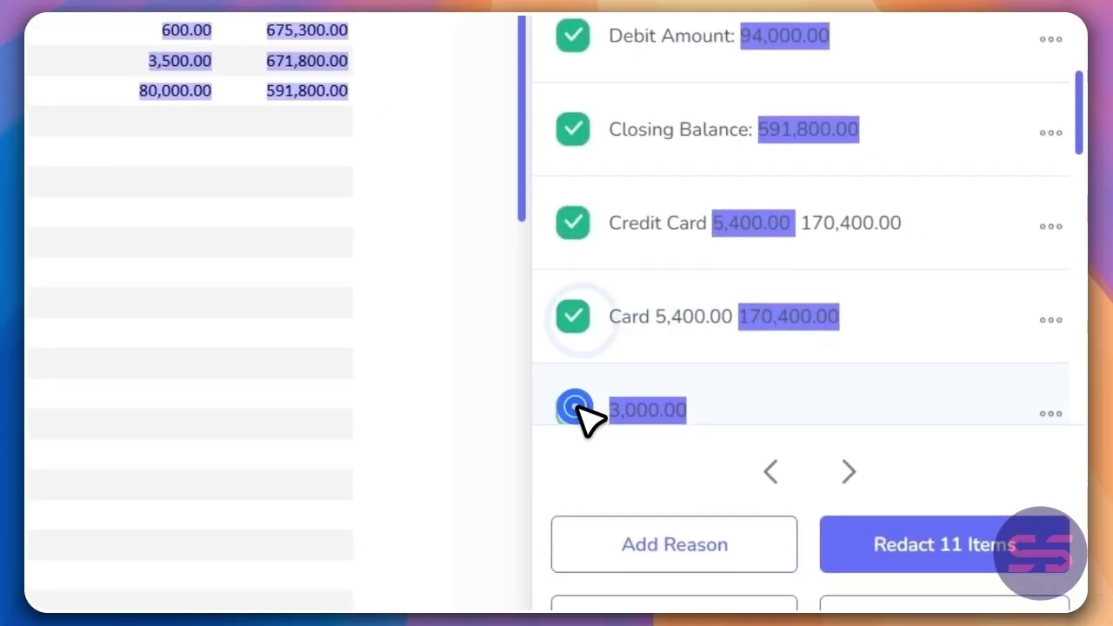
scroll(744, 448, up, 5)
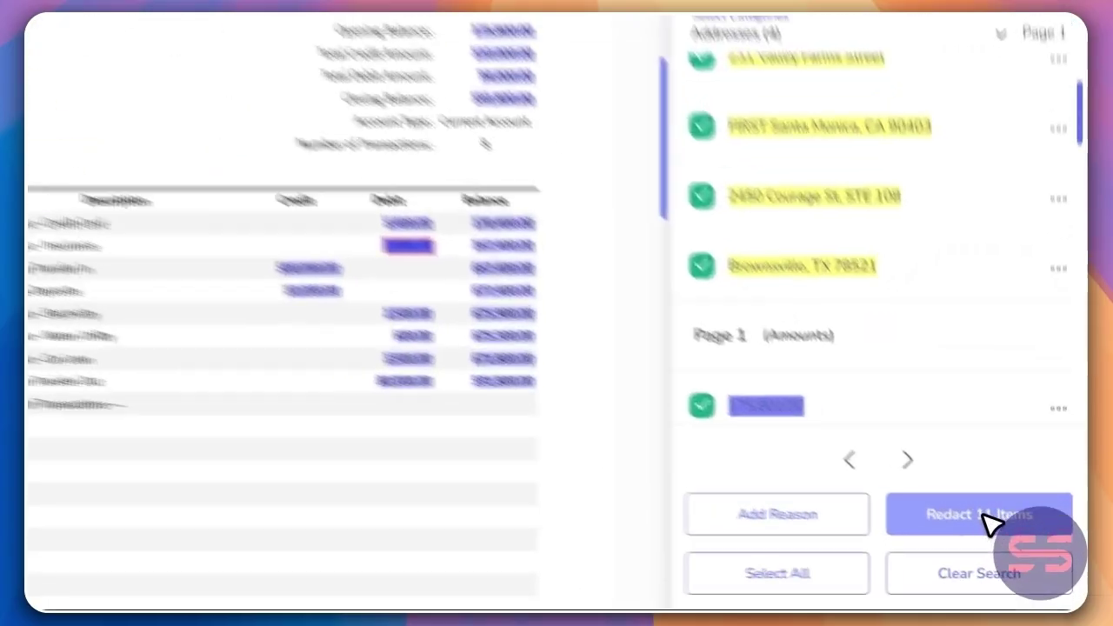
- Apply the 11 checked redactions and preview them as solid black bars
click(1022, 550)
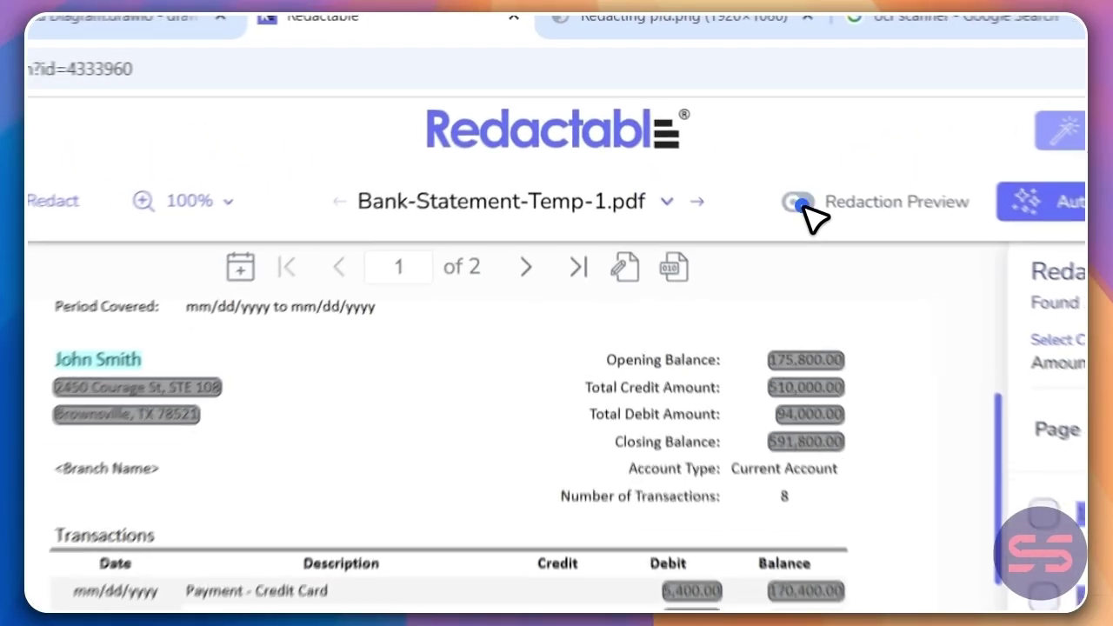
click(692, 134)
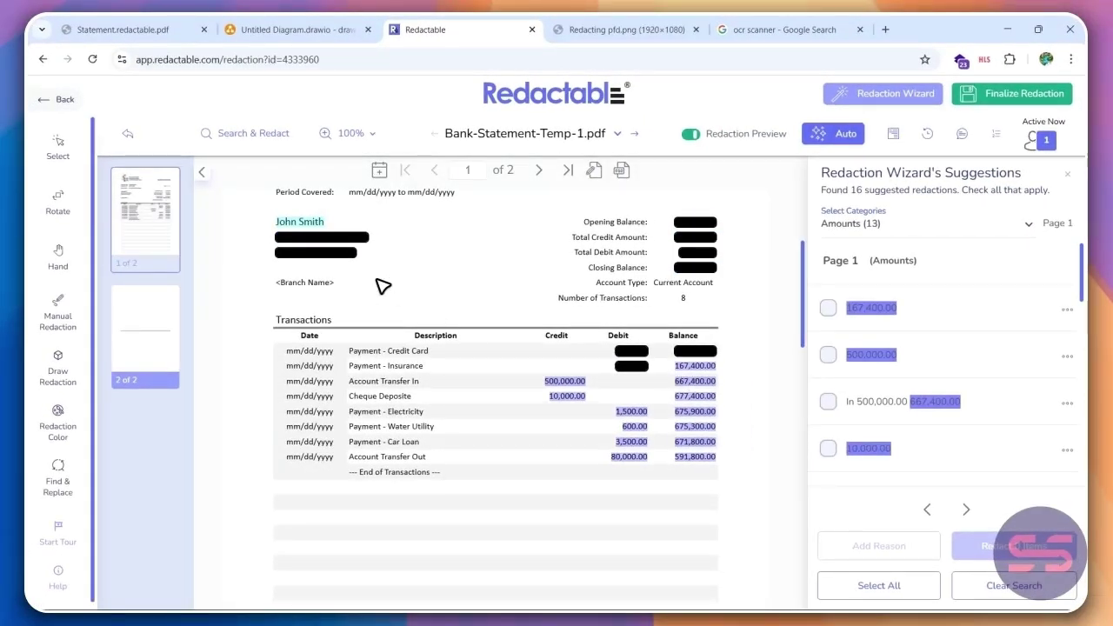
scroll(588, 302, up, 3)
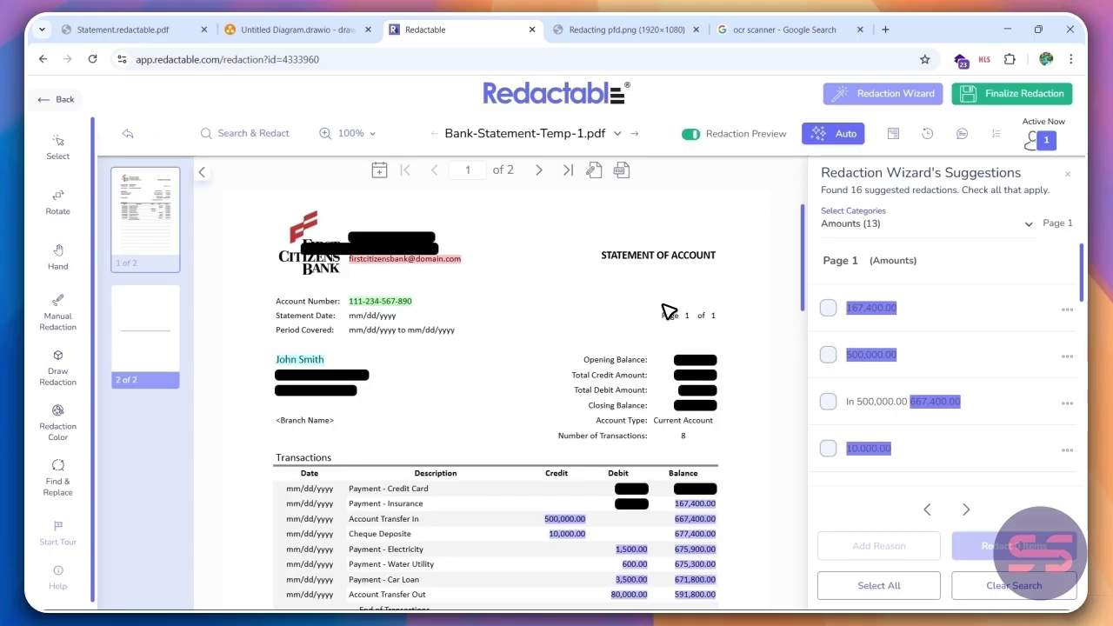
scroll(668, 311, down, 2)
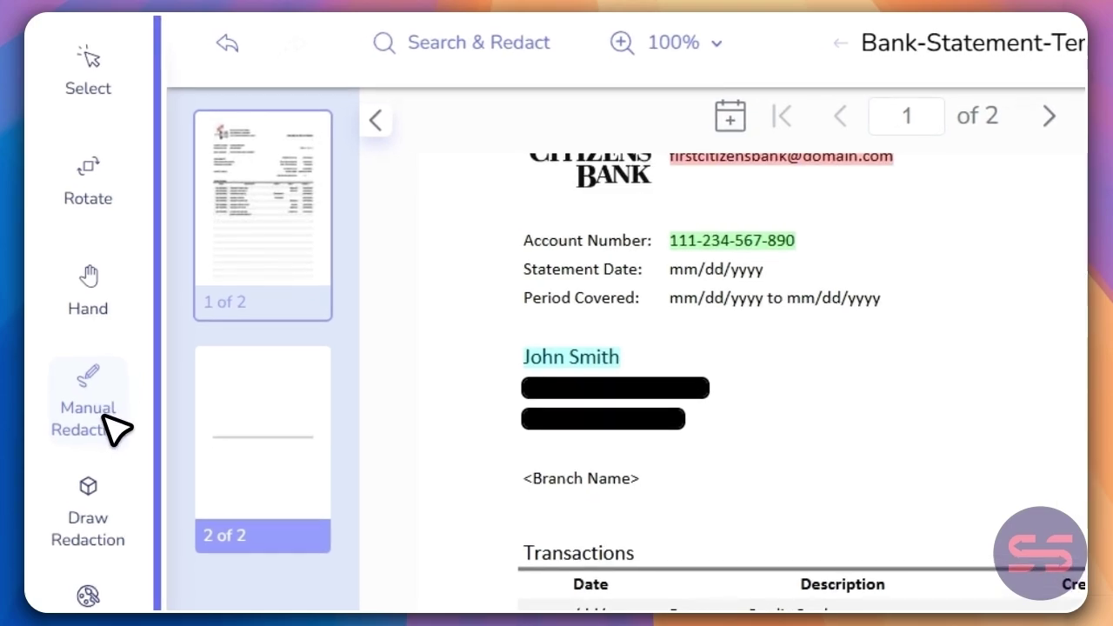
- Draw redaction boxes over the 500,000.00 and 10,000.00 credits and the lower four debit amounts
click(90, 492)
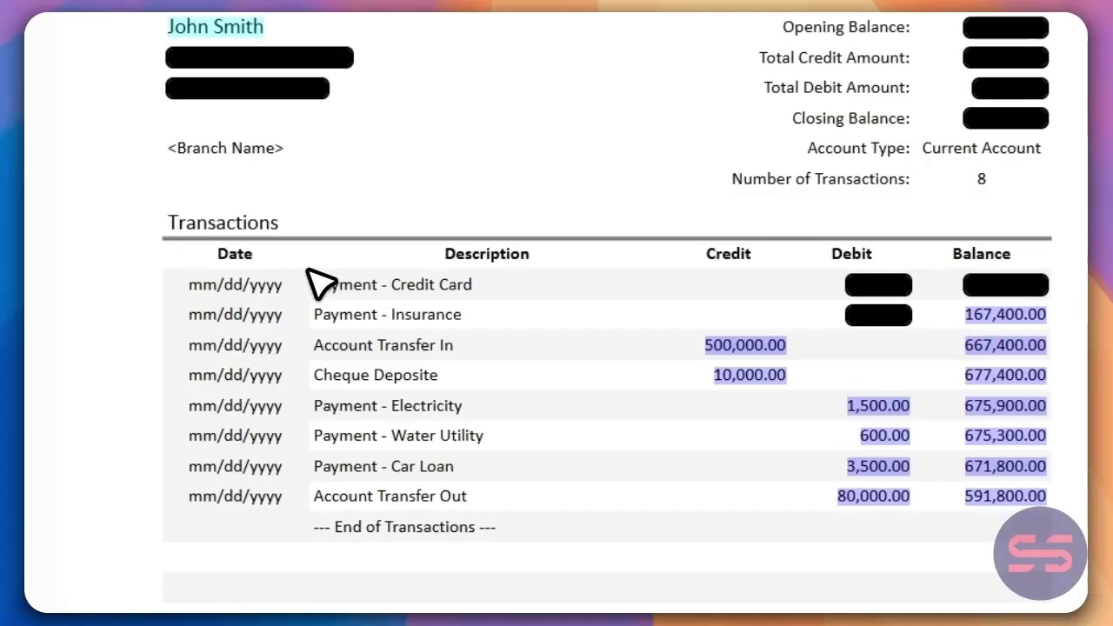
drag(687, 330, 802, 358)
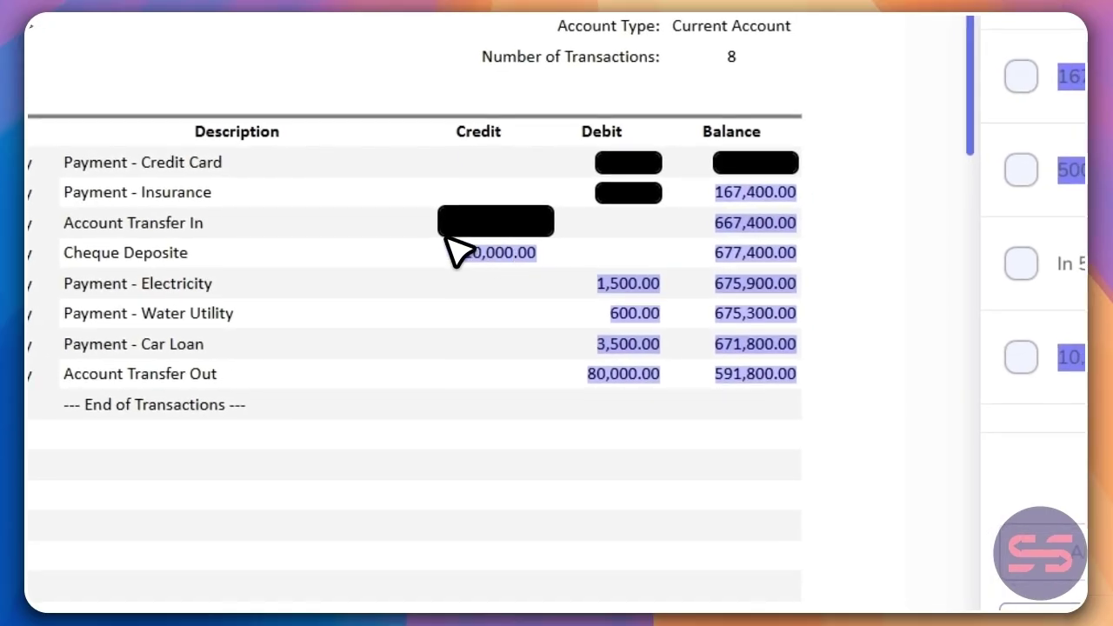
drag(446, 238, 666, 390)
click(665, 300)
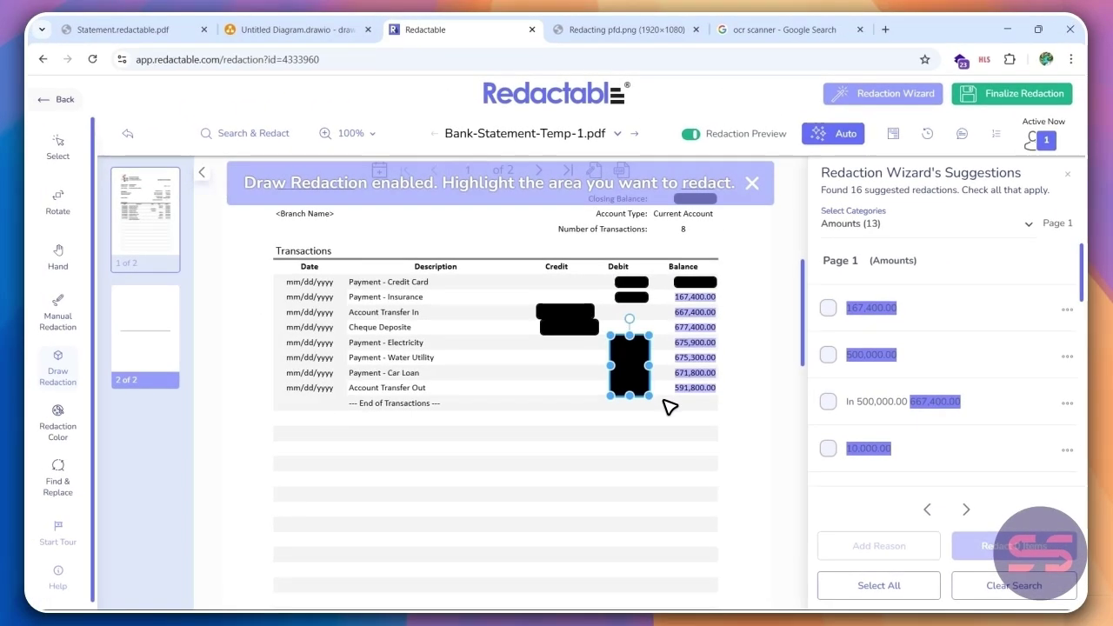
click(672, 387)
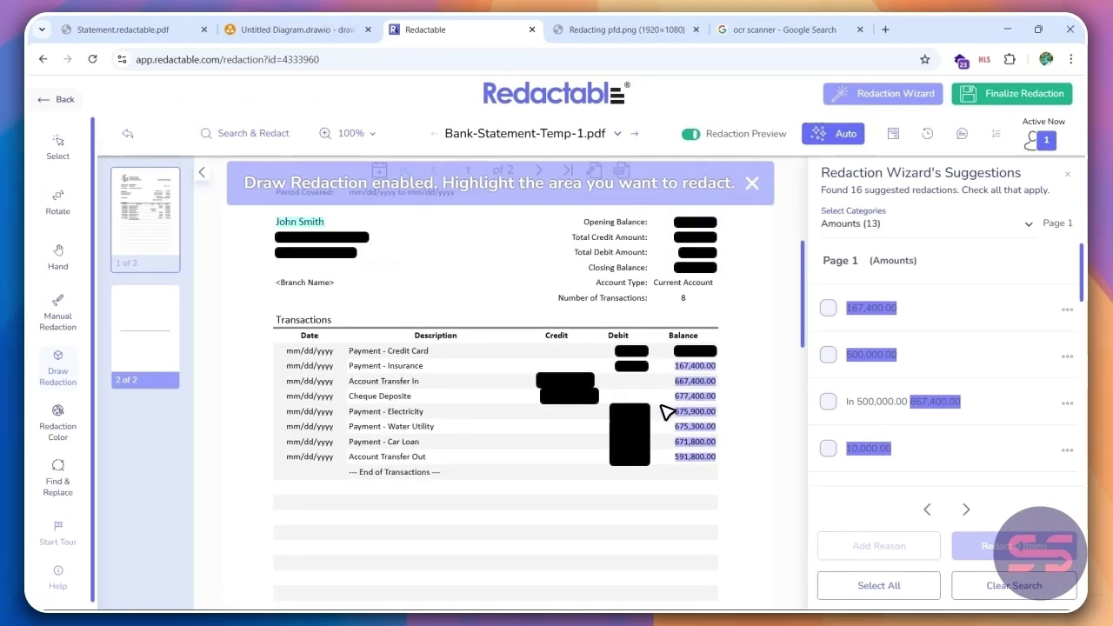
click(593, 398)
click(640, 427)
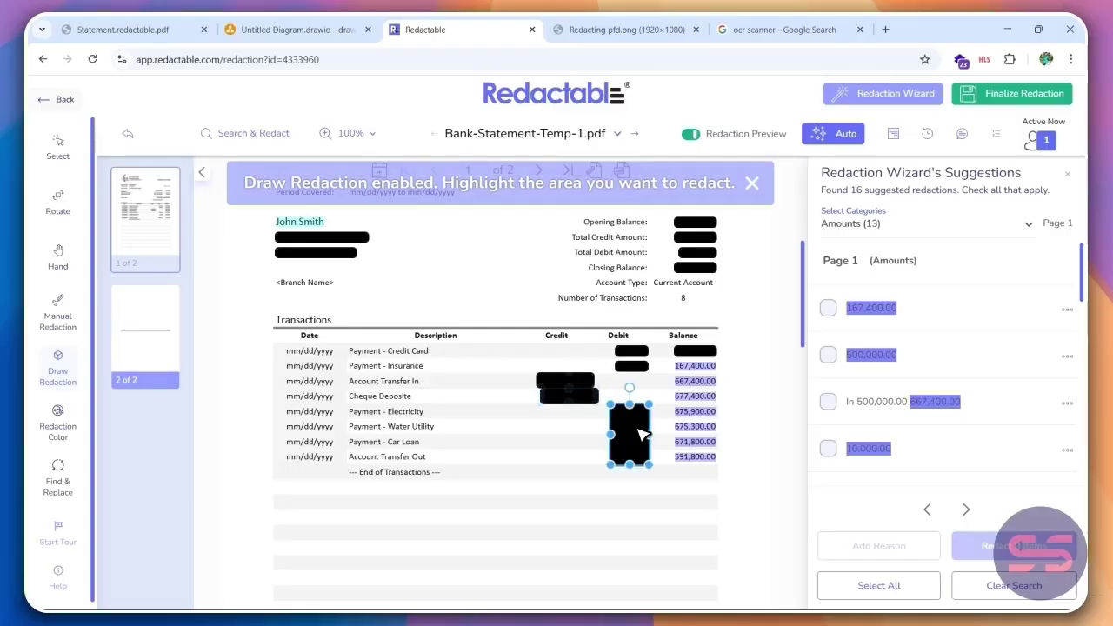
click(649, 358)
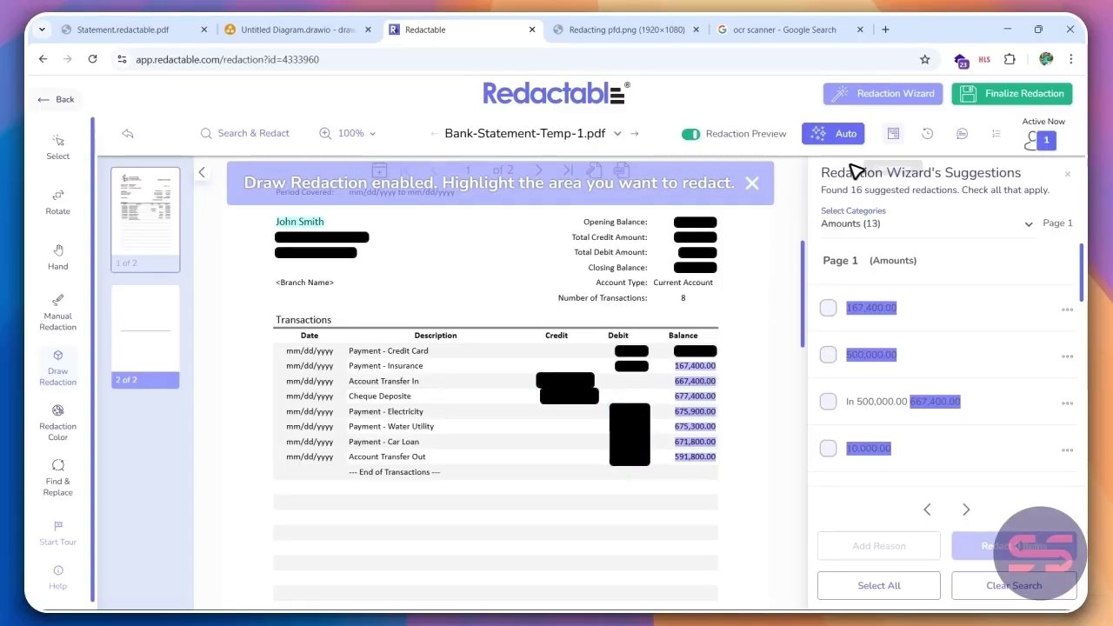
- Finalize the redaction and download the 0.06MB redacted Bank-Statement-Temp-1.pdf
click(1001, 98)
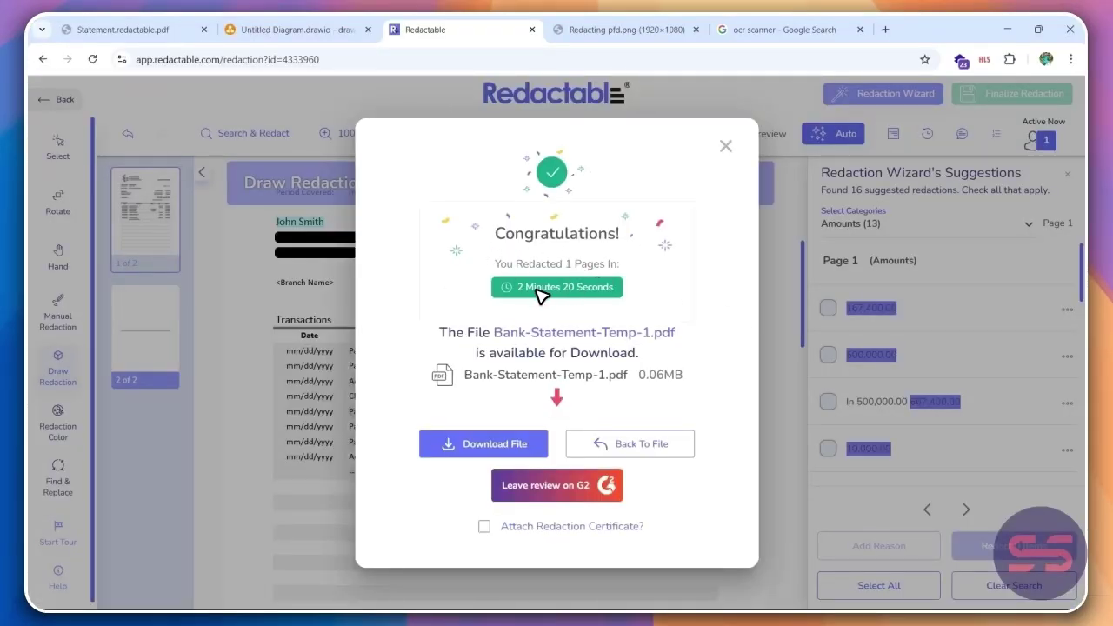
click(532, 445)
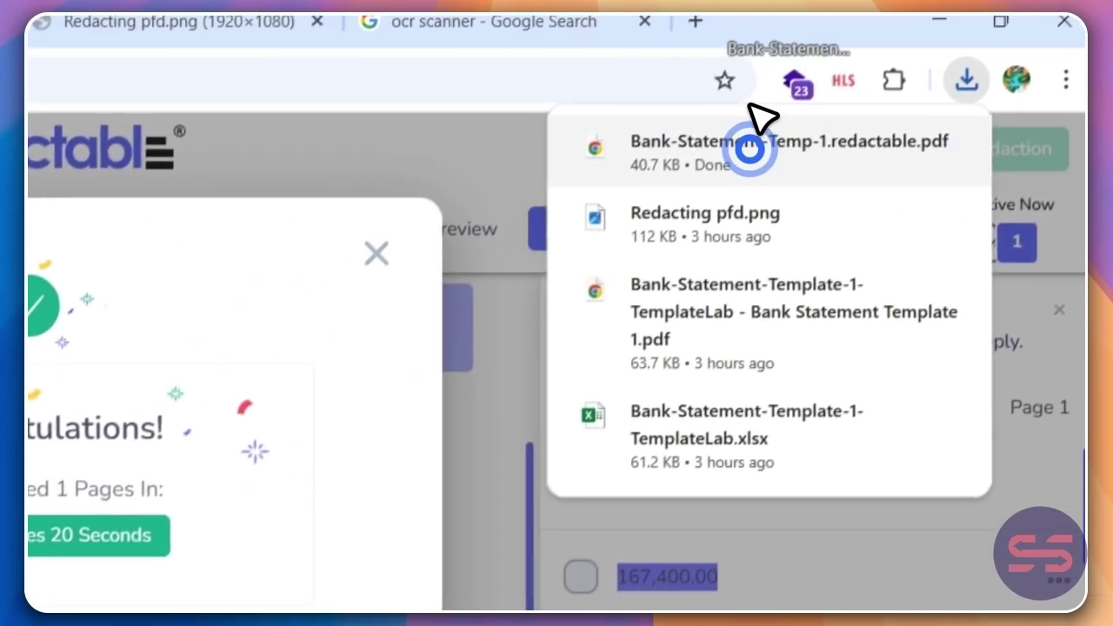
- Open the downloaded redacted PDF and scroll through it to check the black bars
click(745, 169)
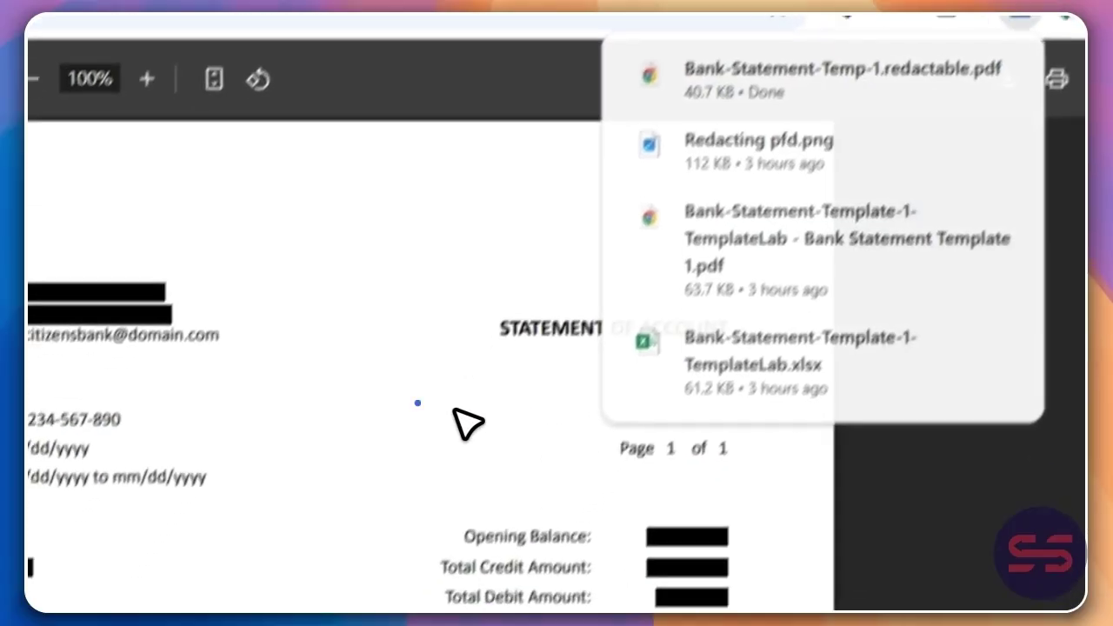
click(374, 515)
scroll(464, 600, down, 5)
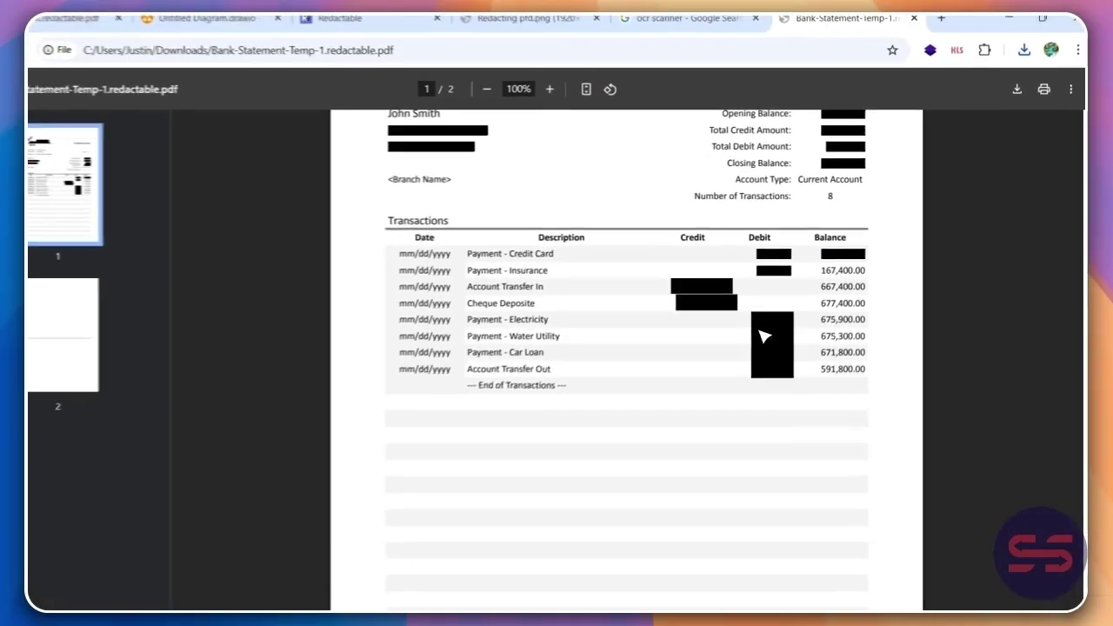
scroll(777, 321, up, 5)
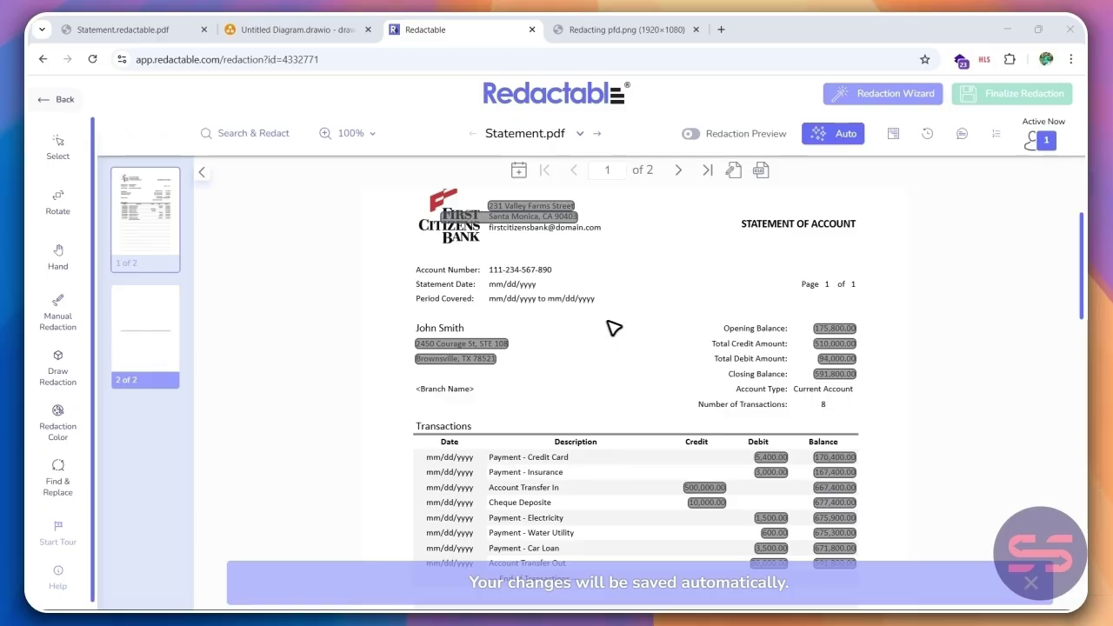
- Use the editor's Back button to reach the document list showing Statement and LegalContract as Redacted v1
scroll(887, 308, up, 1)
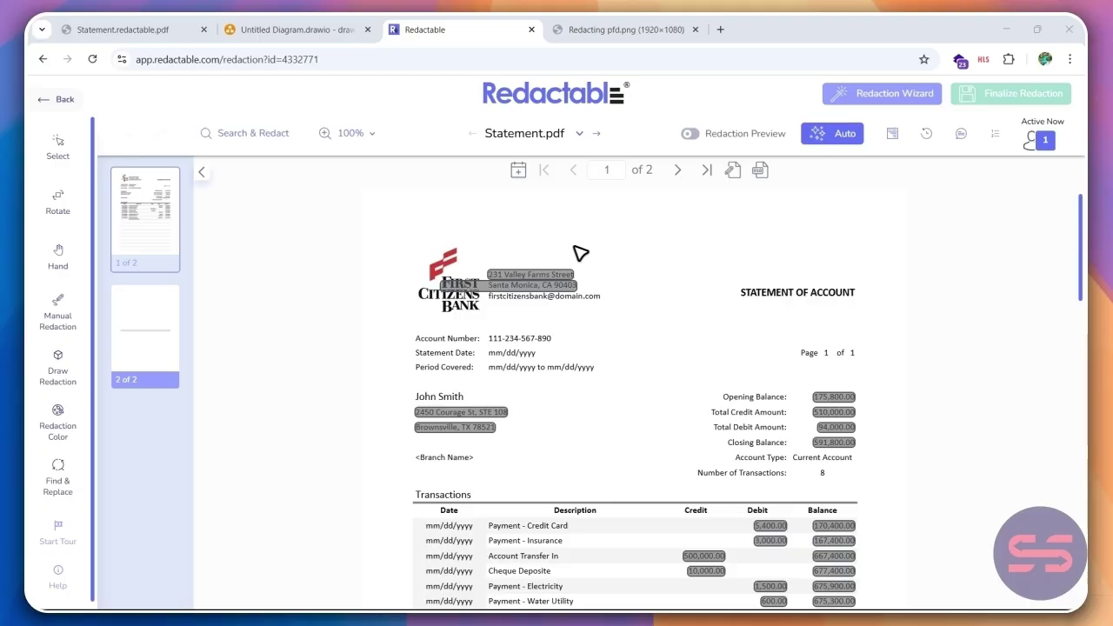
click(49, 99)
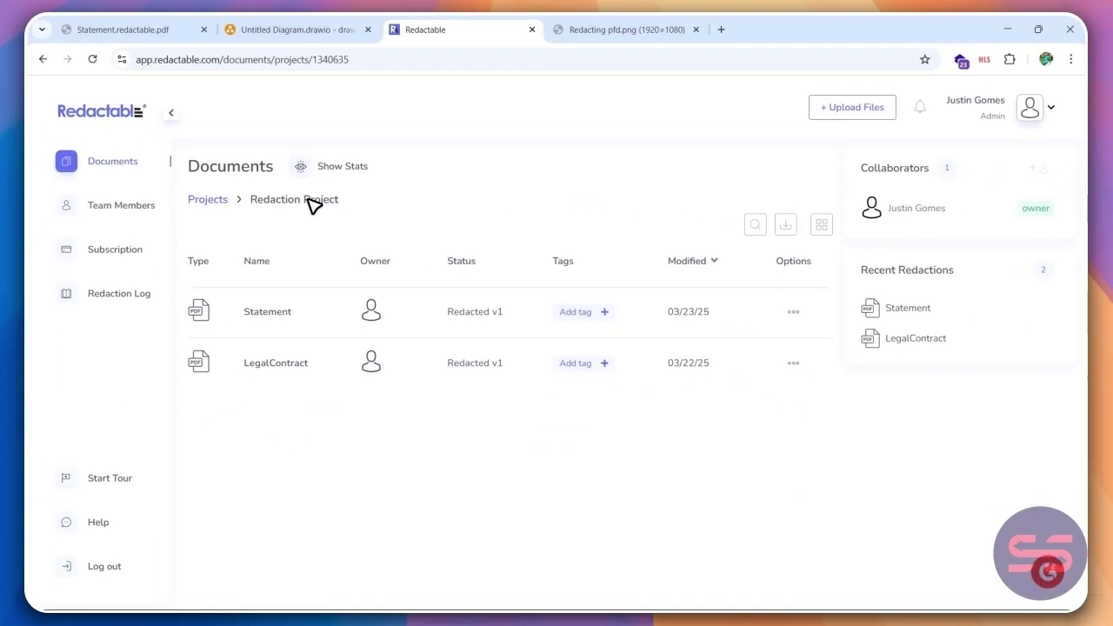
click(301, 166)
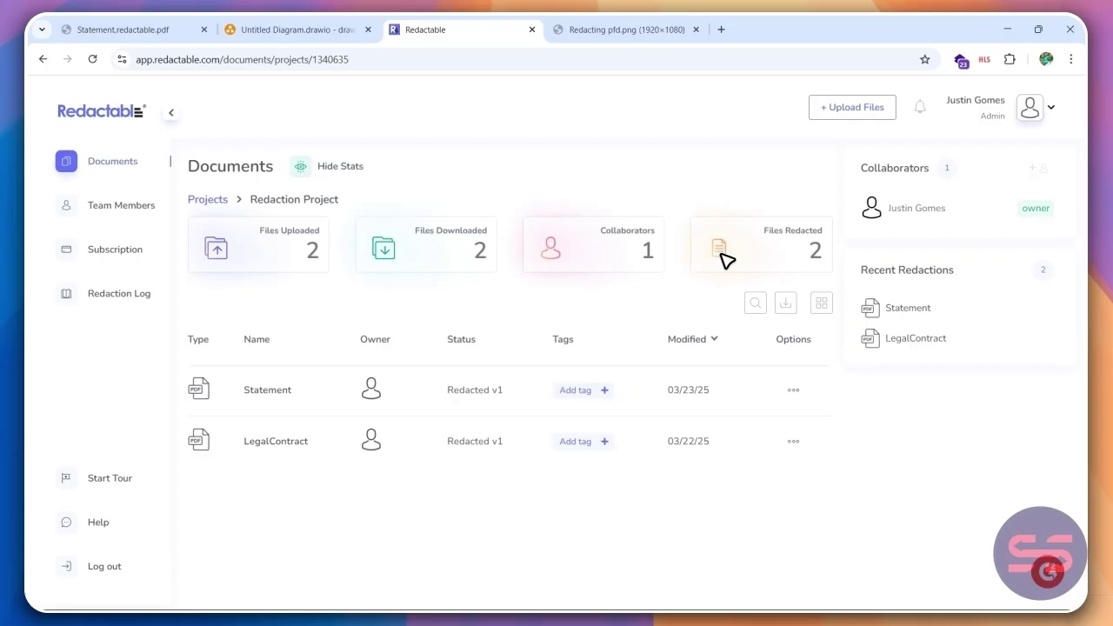
click(301, 166)
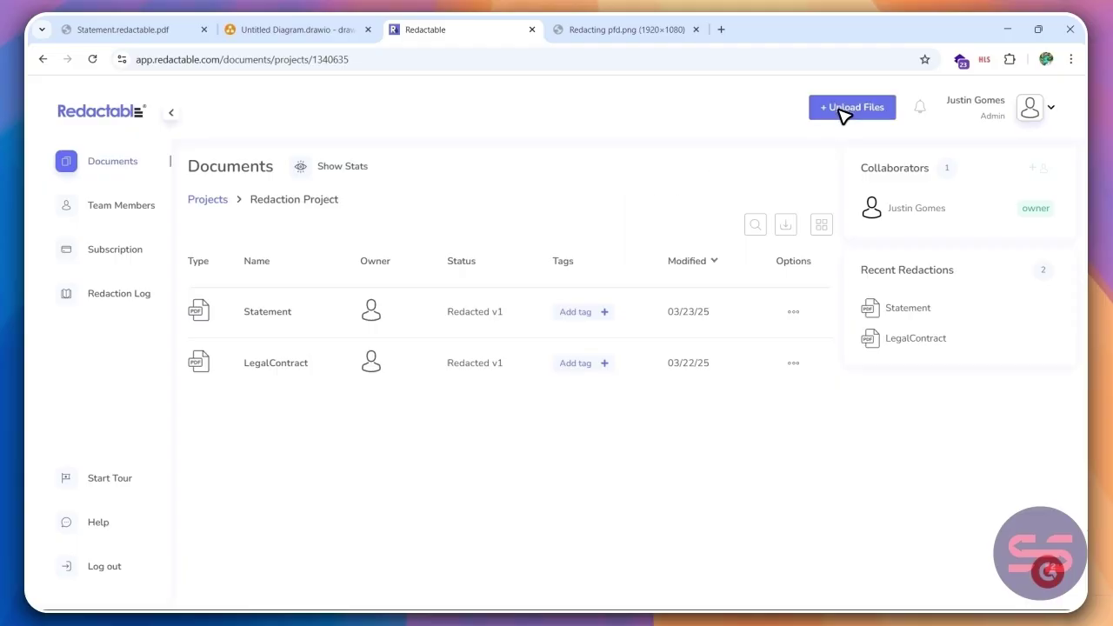
- Open Add More Files from Upload Files, then view the downloaded Bank-Statement-Temp-1.redactable.pdf
click(813, 120)
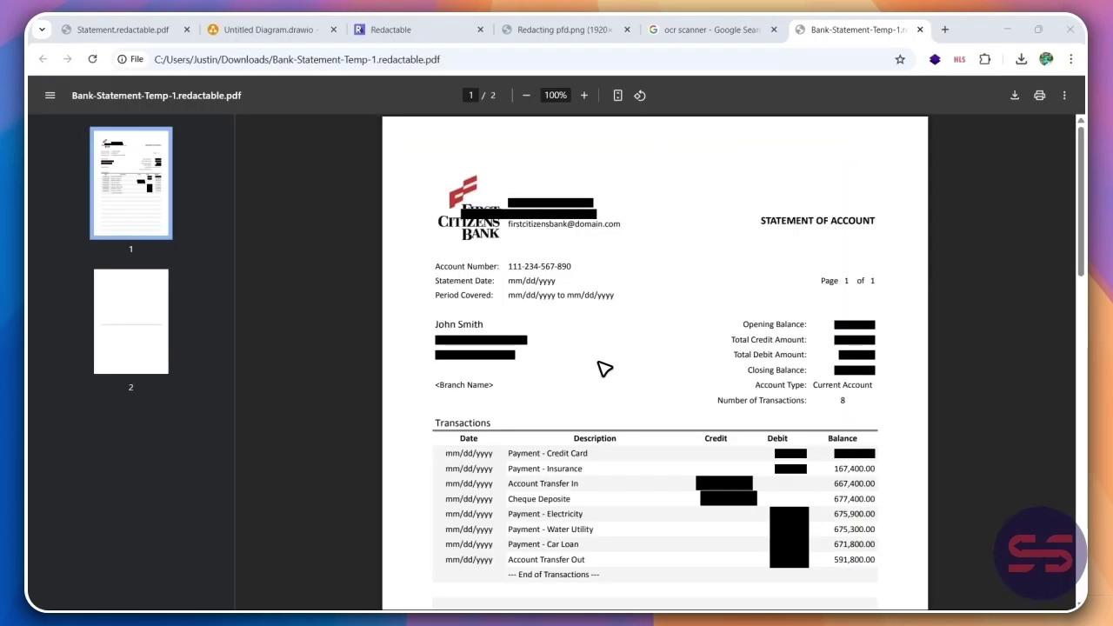
scroll(661, 363, down, 1)
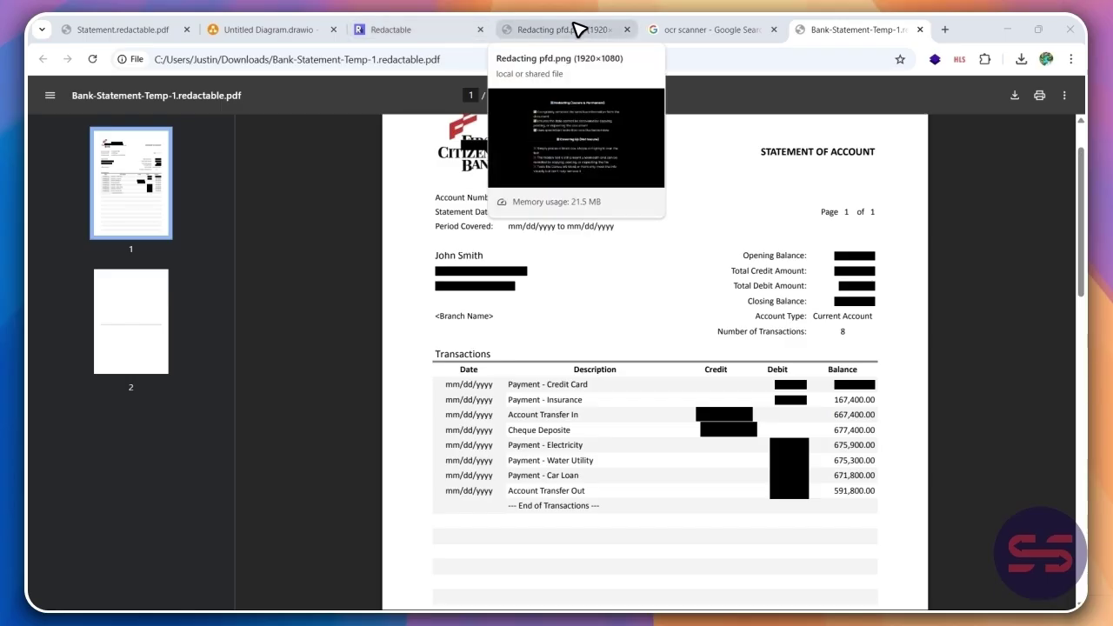
- Switch to the Redacting pfd.png tab comparing secure redaction with covering up text
click(579, 31)
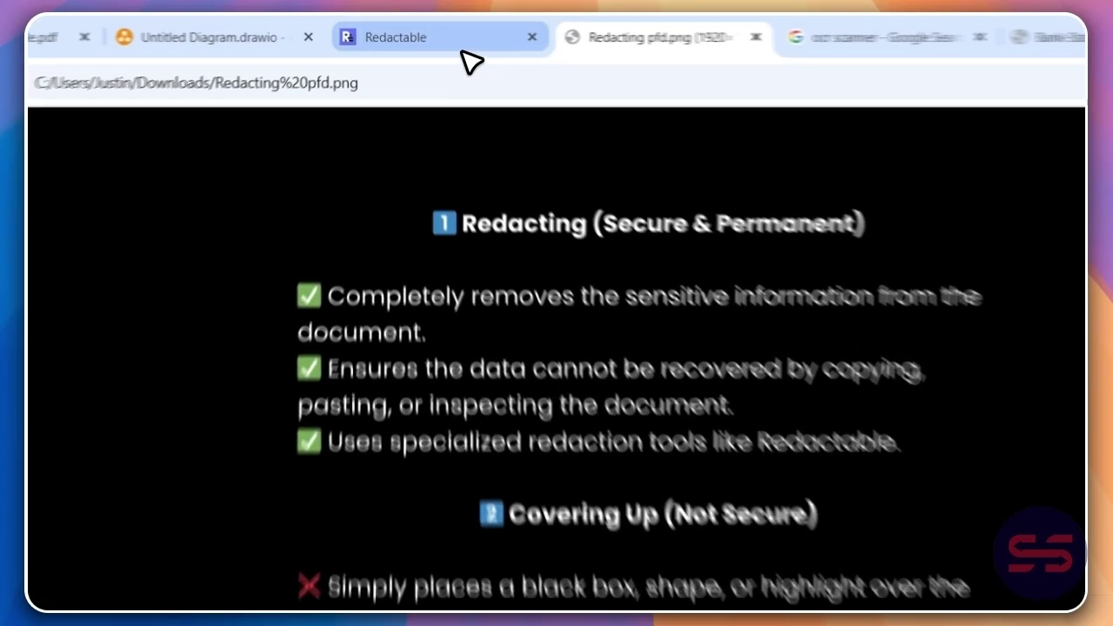
- Return to the Redactable editor showing Bank-Statement-Temp-1.pdf and its 16 suggested redactions
click(434, 29)
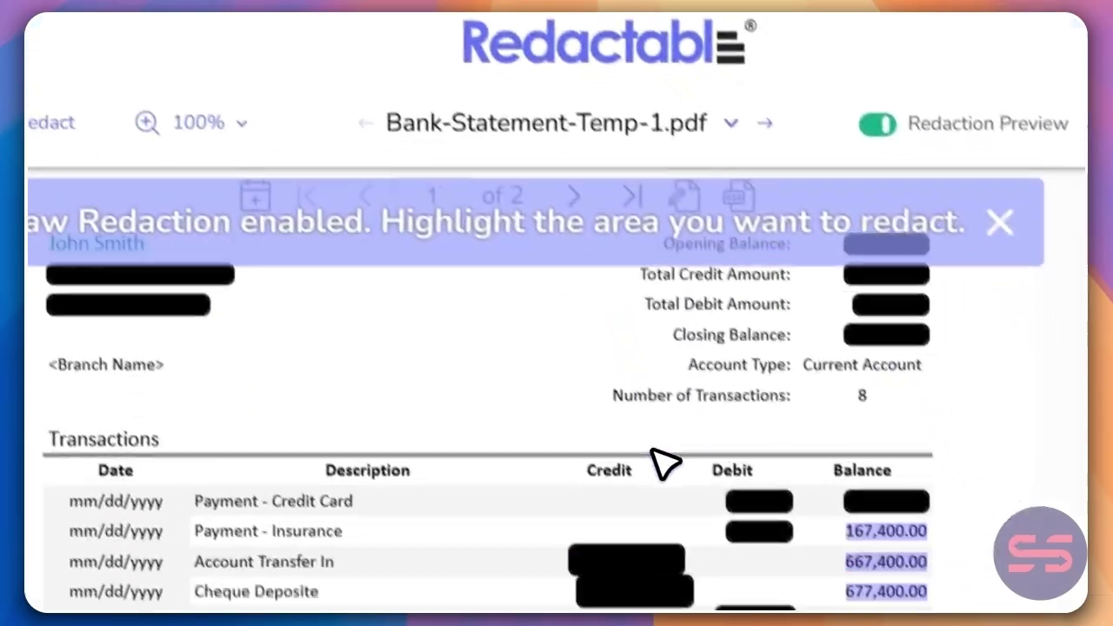
scroll(595, 327, down, 2)
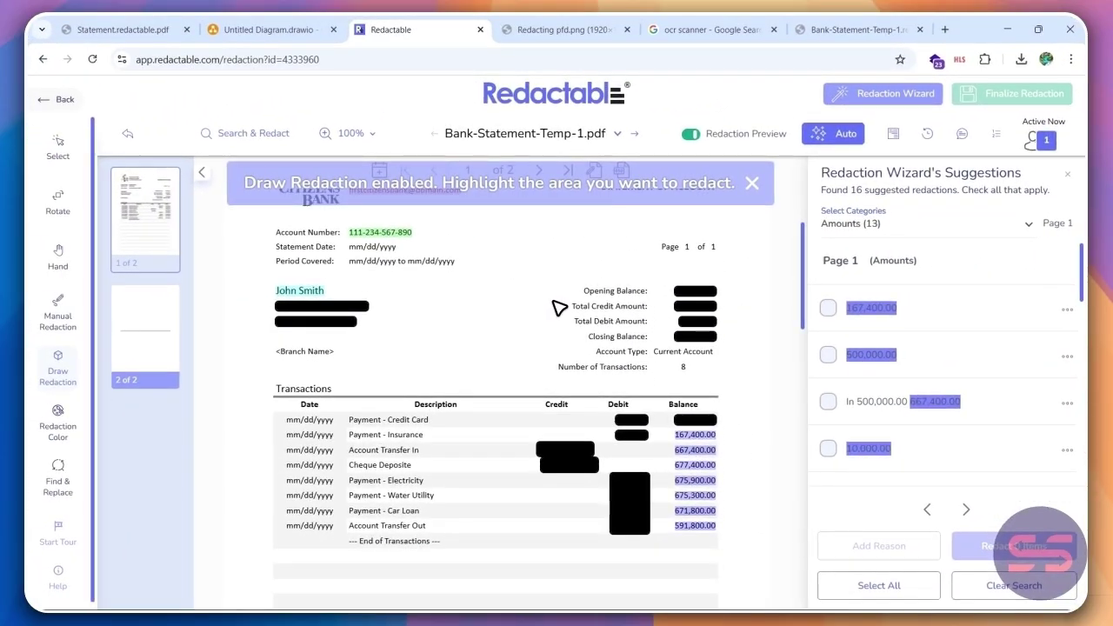